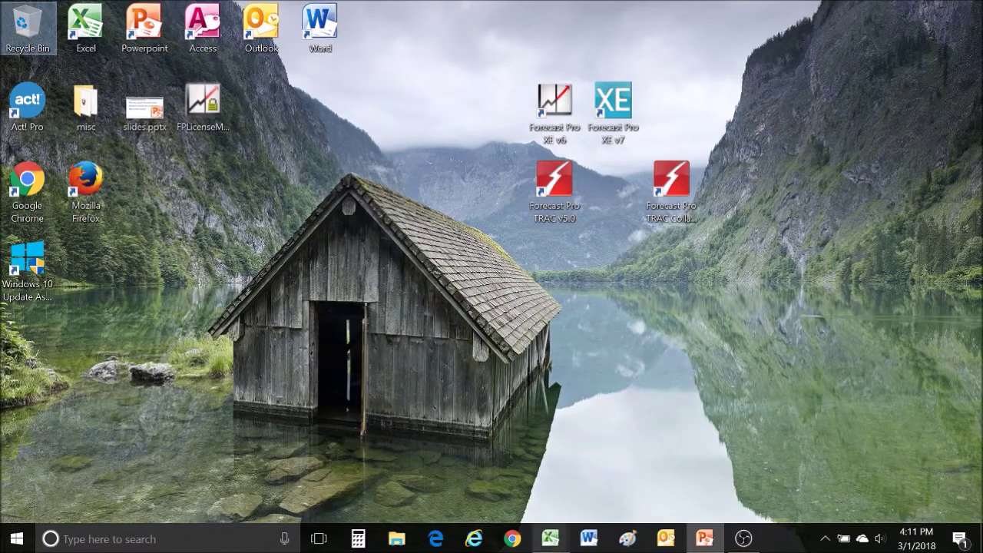
Step: Bring the 123 Bakery workbook forward, return to column A and zoom out to 80%
mouse_move(550, 538)
click(649, 463)
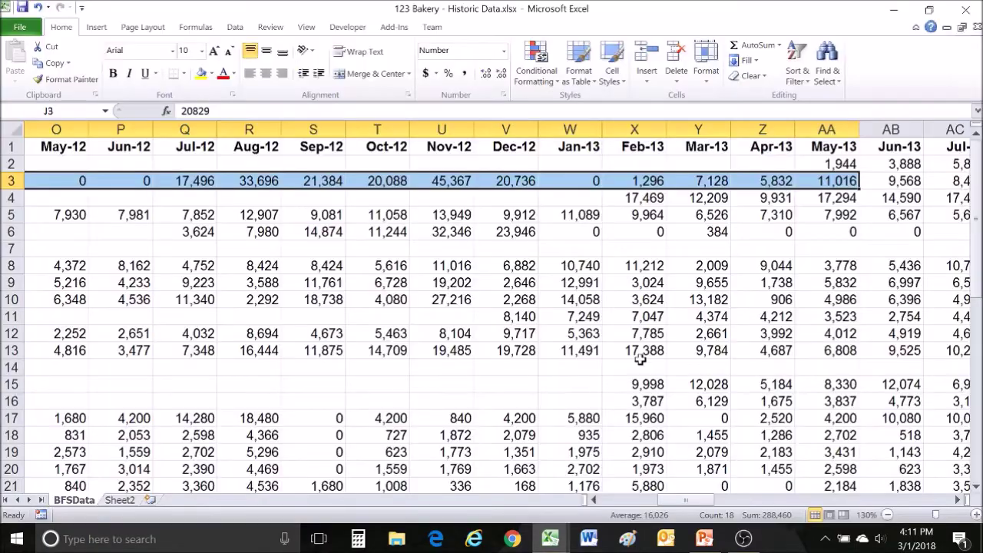
drag(679, 501, 630, 500)
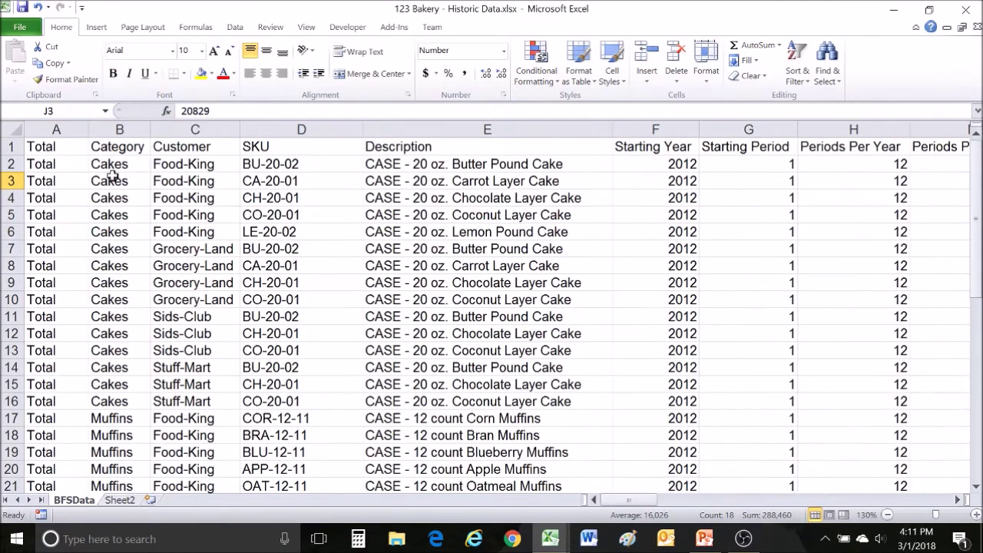
click(65, 140)
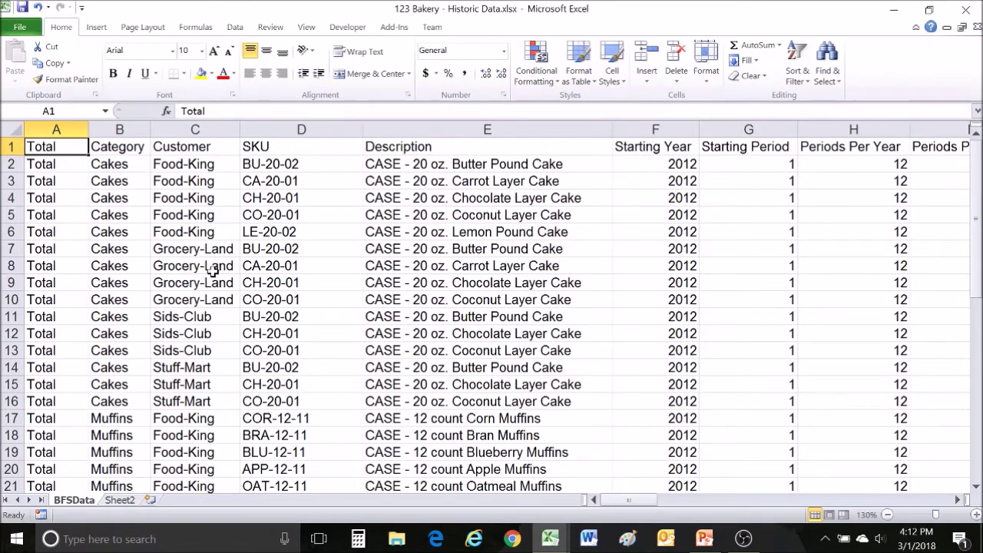
click(887, 515)
click(887, 515)
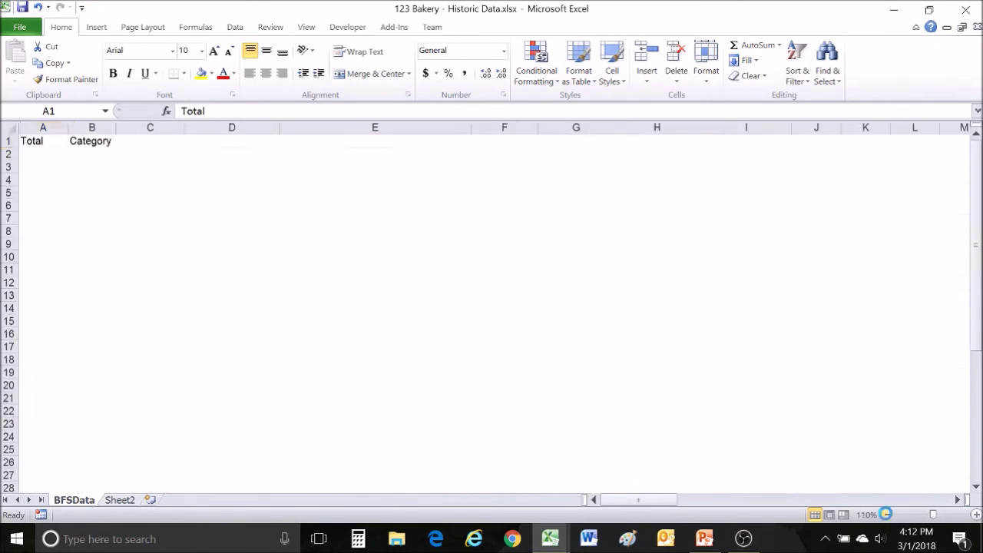
click(887, 515)
click(887, 515)
click(886, 515)
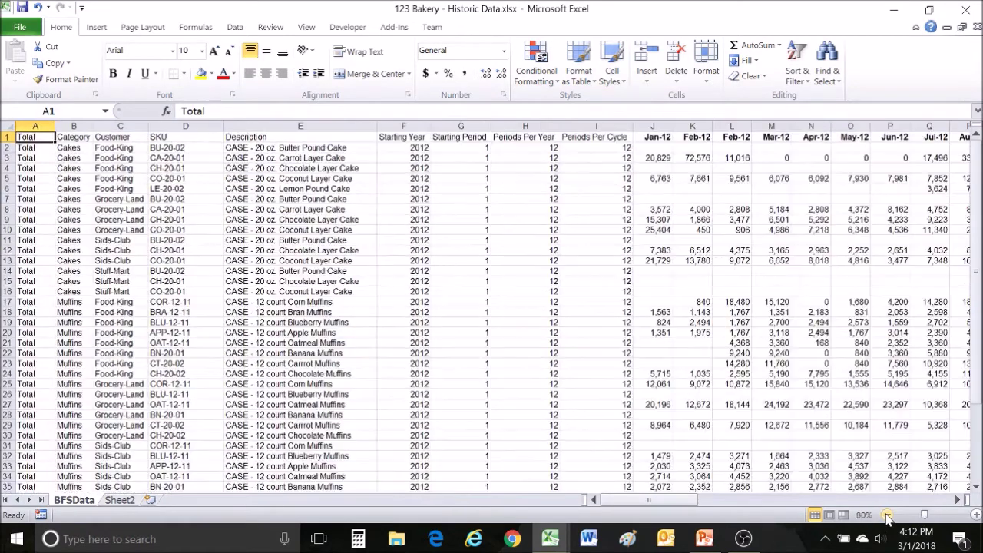
Step: Select the Butter Pound, Carrot, Chocolate and Coconut Layer Cake rows and row 5's monthly figures
click(6, 148)
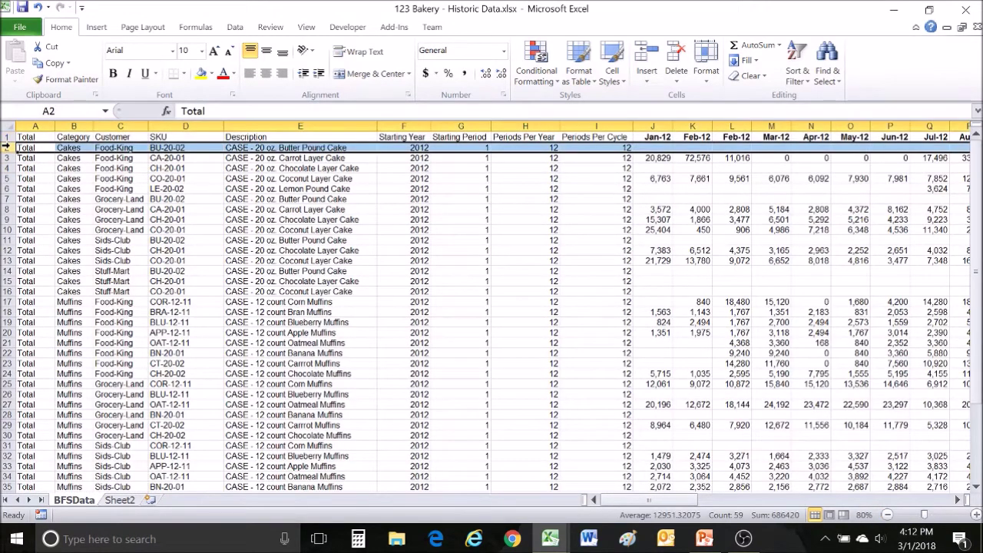
click(7, 158)
click(6, 167)
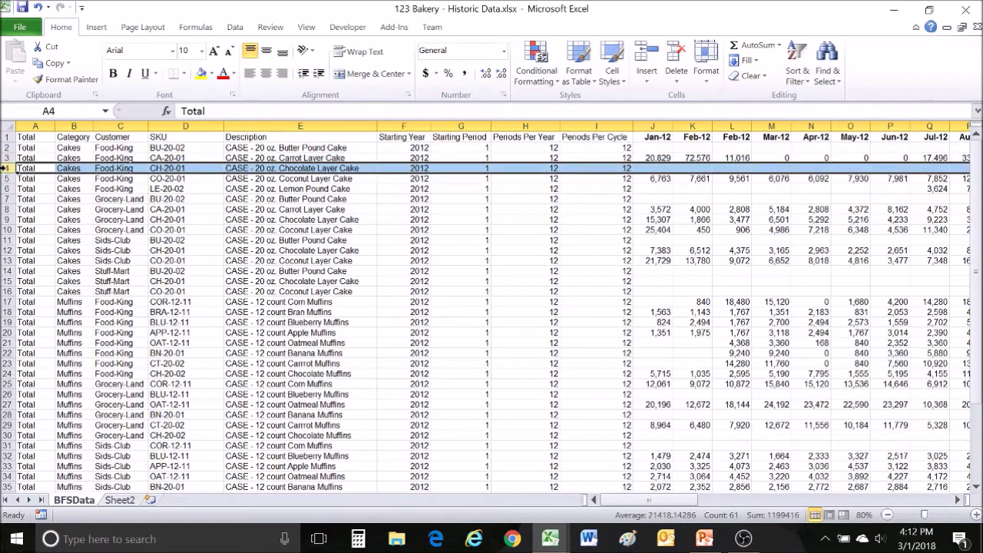
click(6, 178)
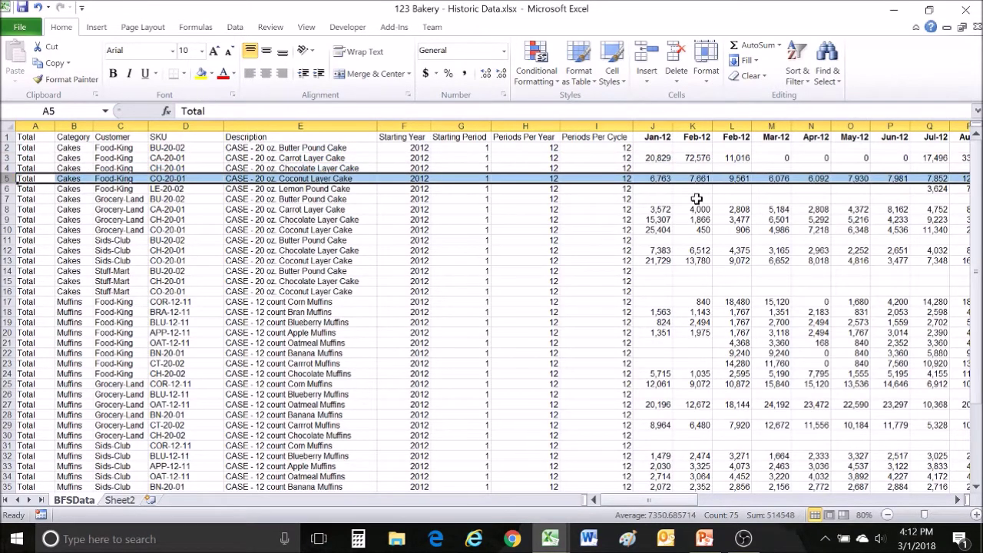
drag(652, 180, 937, 179)
Step: Inspect the month-date headers stored in cells J1 through P1
click(658, 136)
click(696, 137)
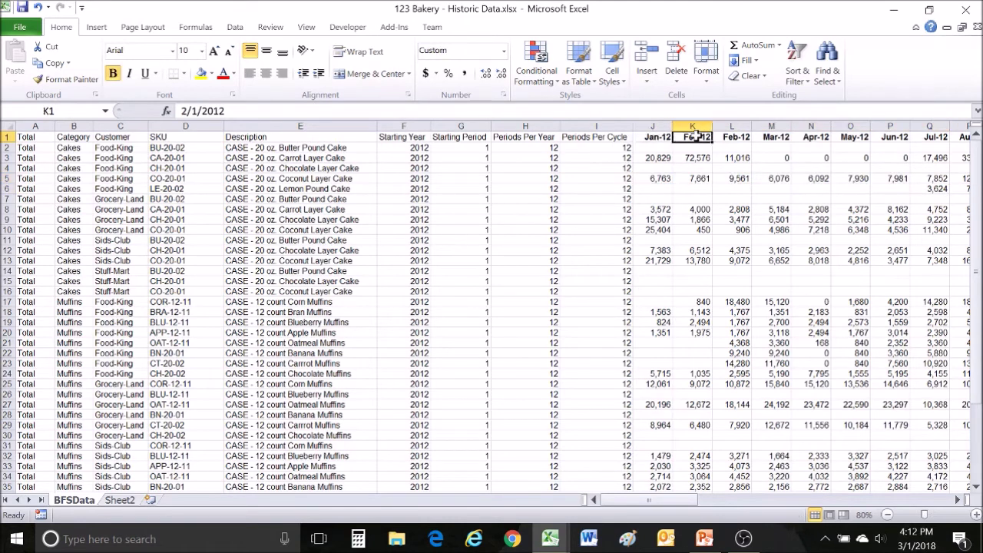
click(733, 137)
click(771, 137)
click(811, 137)
click(850, 137)
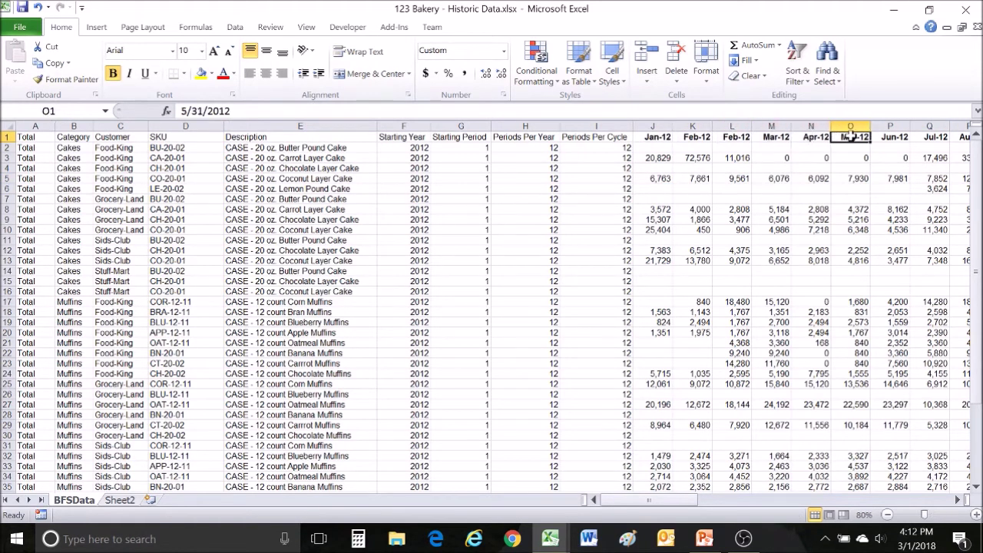
click(890, 136)
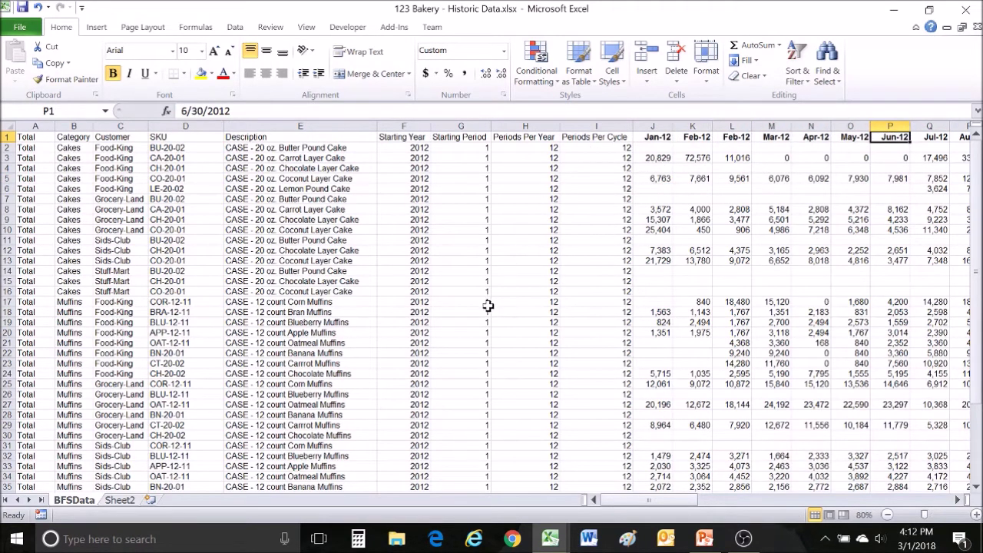
Step: Review Historic_Data.xlsx's Hist_Value figures (1944 through 8748) in J2–J5, then return to 123 Bakery
mouse_move(550, 537)
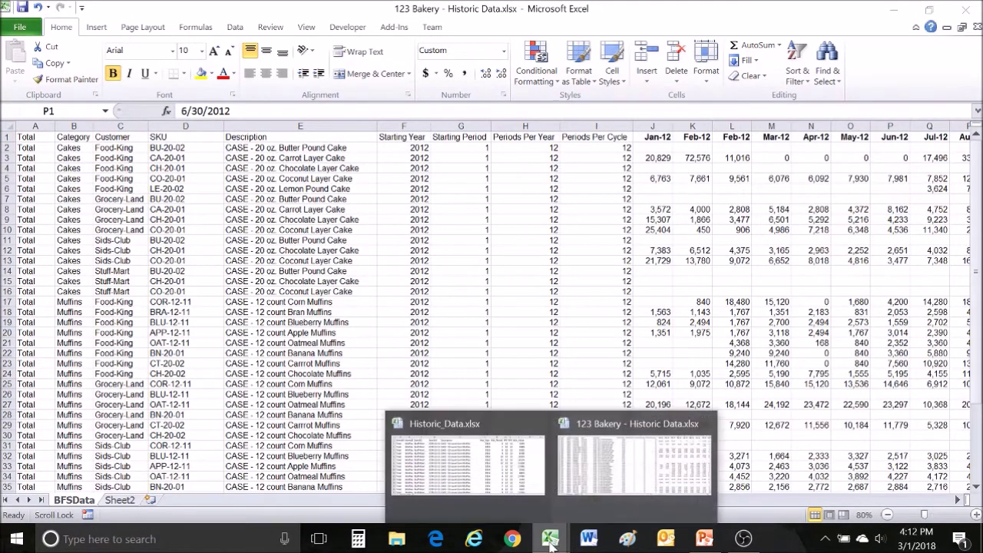
click(511, 482)
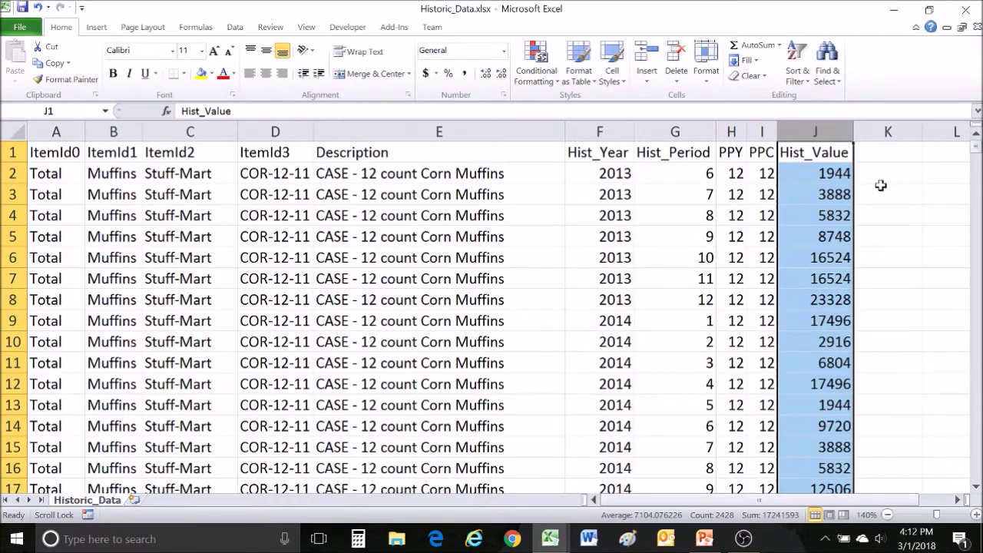
click(825, 175)
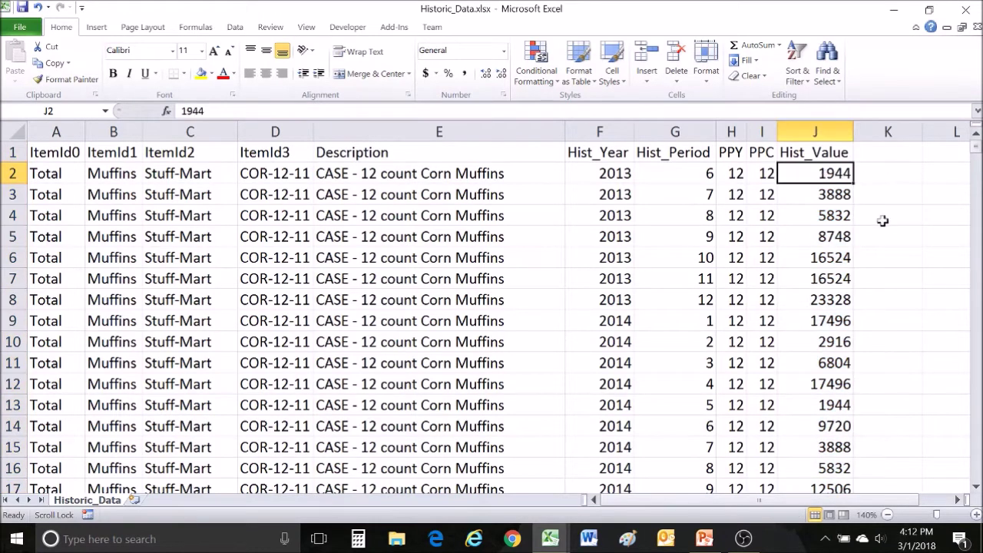
scroll(888, 226, down, 1)
scroll(888, 226, down, 1)
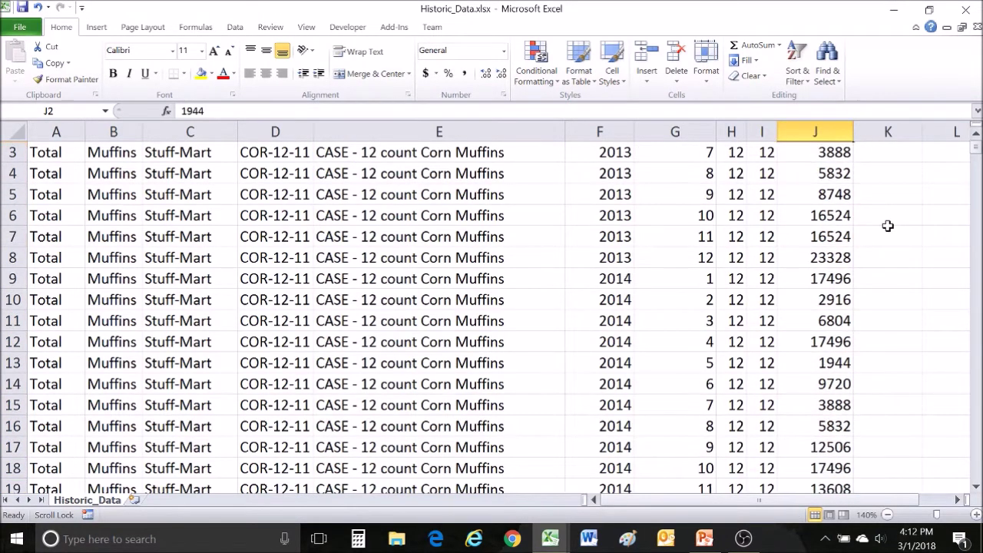
scroll(887, 226, up, 2)
click(834, 196)
click(834, 218)
click(835, 236)
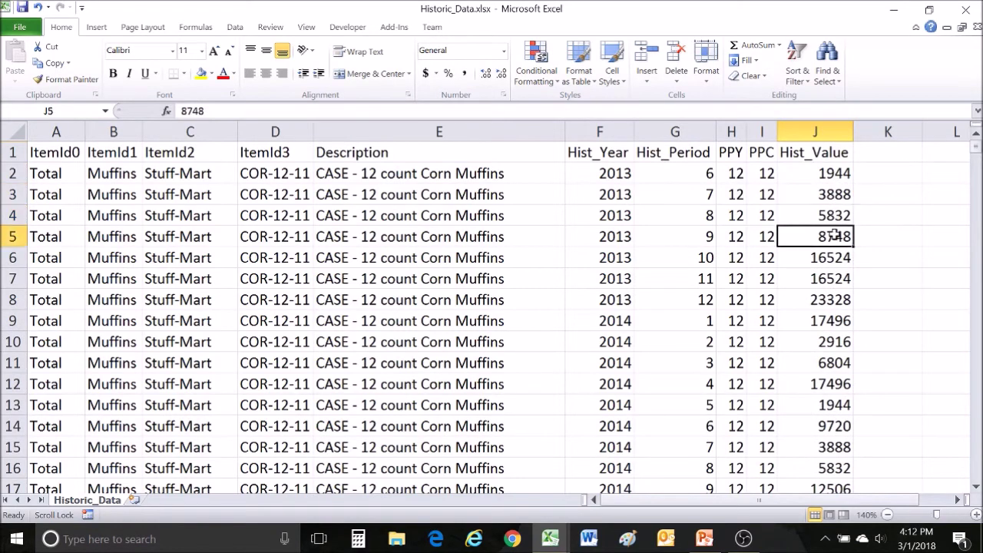
mouse_move(557, 544)
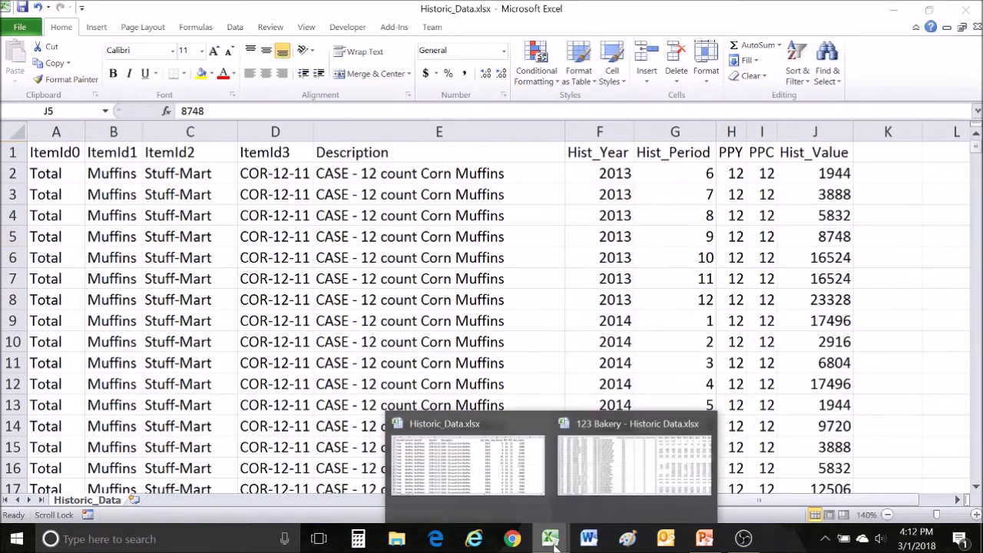
click(634, 461)
Step: Zoom back in and select the Total, Category, Customer and SKU columns A through D
click(976, 514)
click(976, 514)
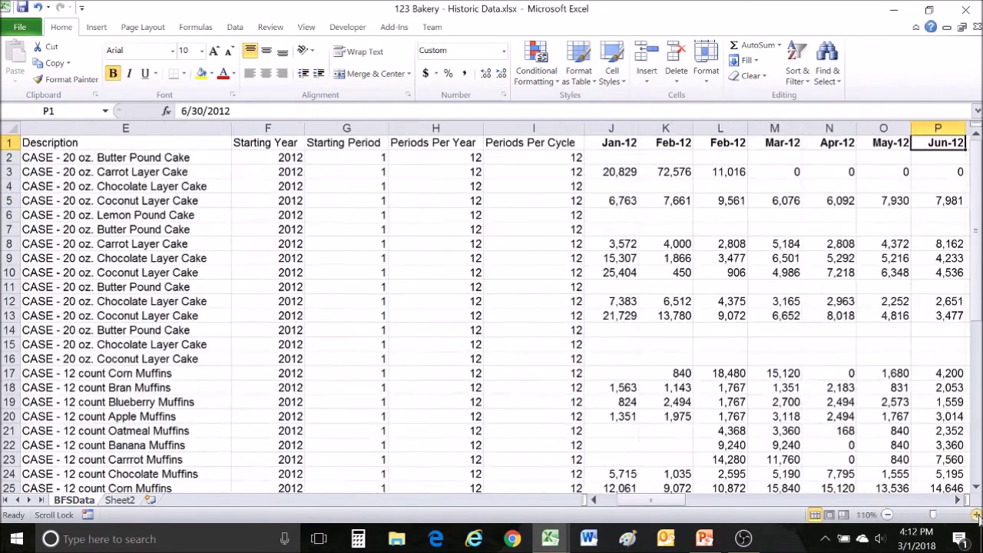
click(976, 514)
click(976, 514)
click(976, 515)
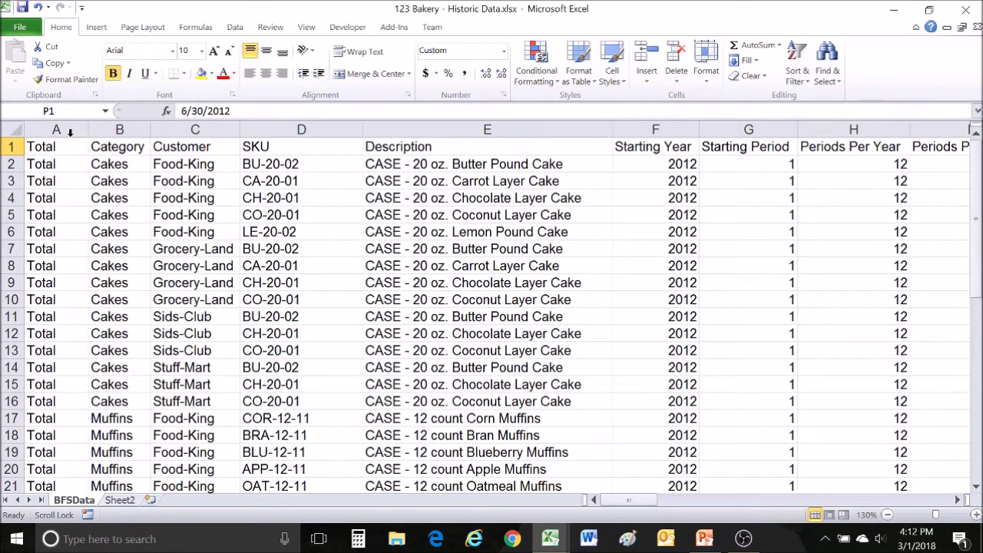
drag(69, 129, 296, 129)
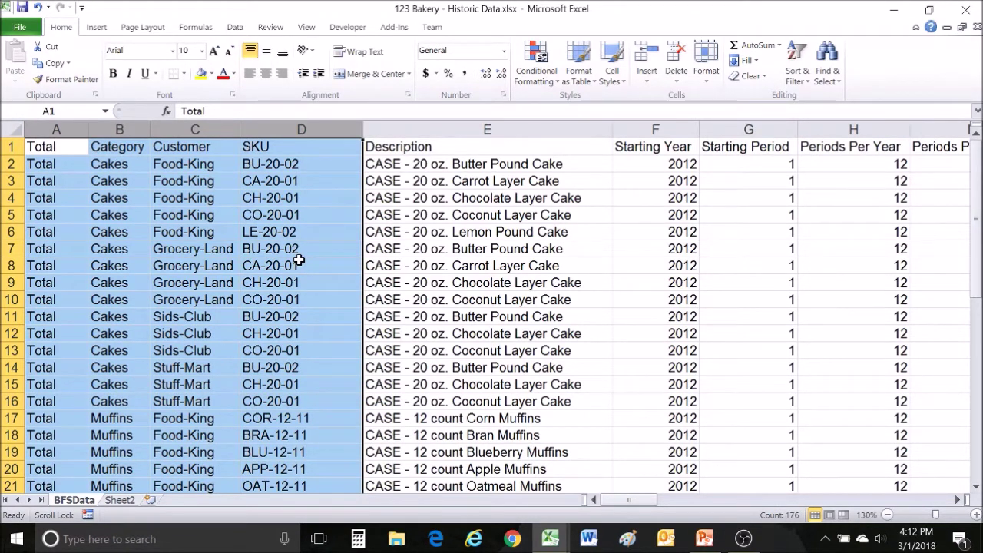
click(60, 129)
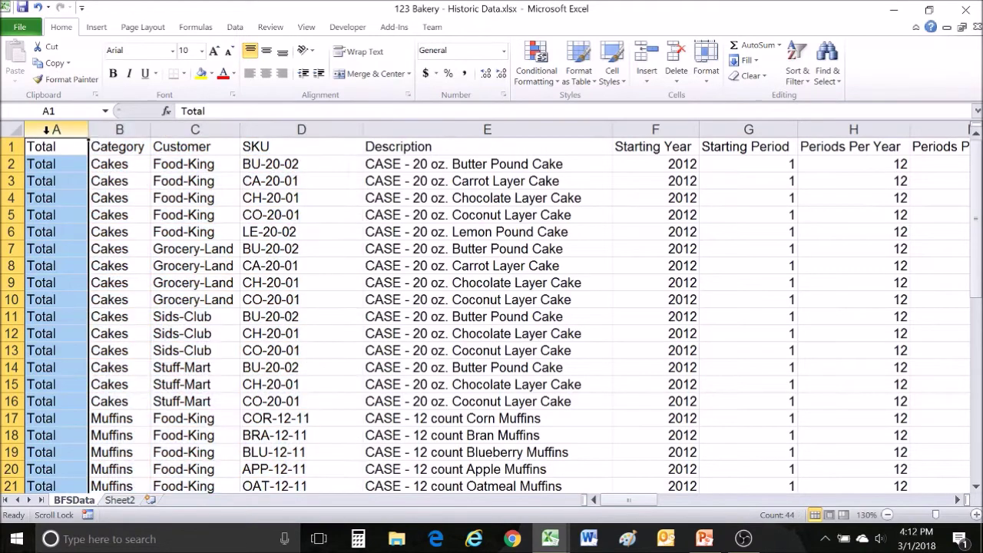
click(279, 129)
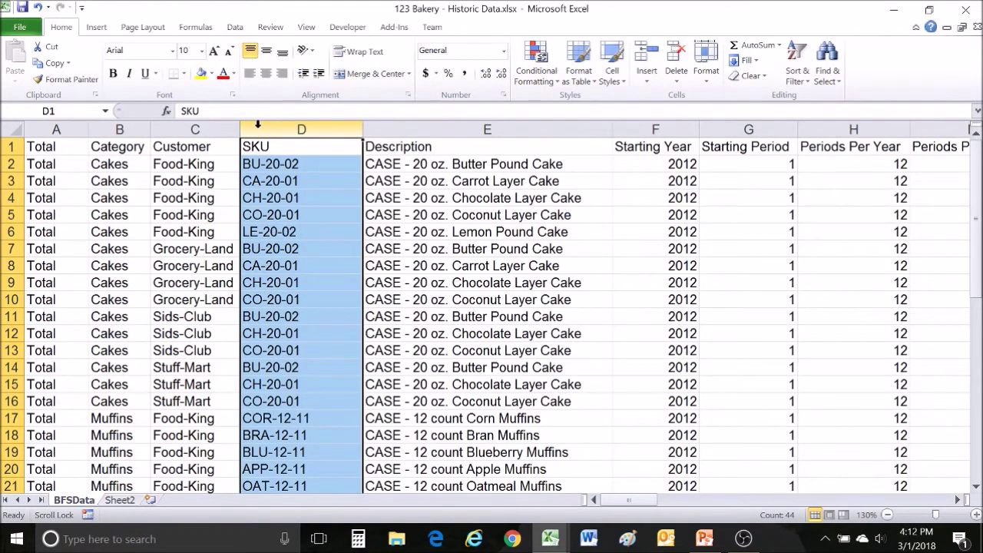
click(56, 129)
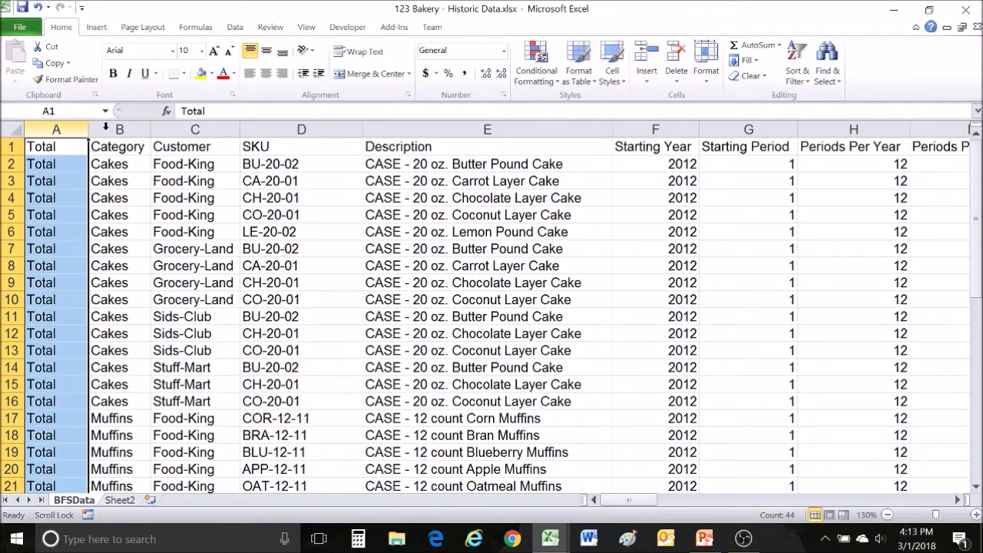
click(118, 129)
click(223, 129)
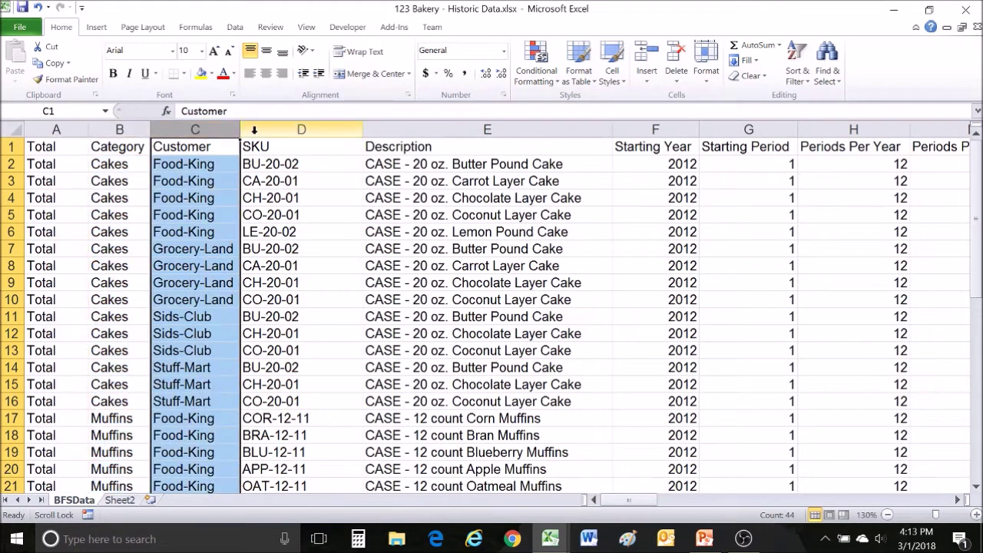
click(254, 129)
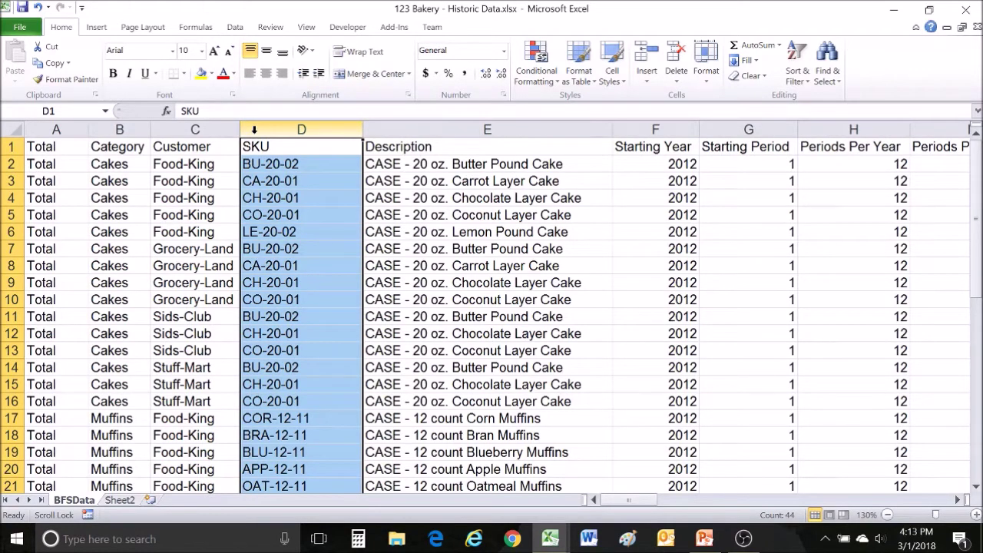
drag(46, 129, 314, 184)
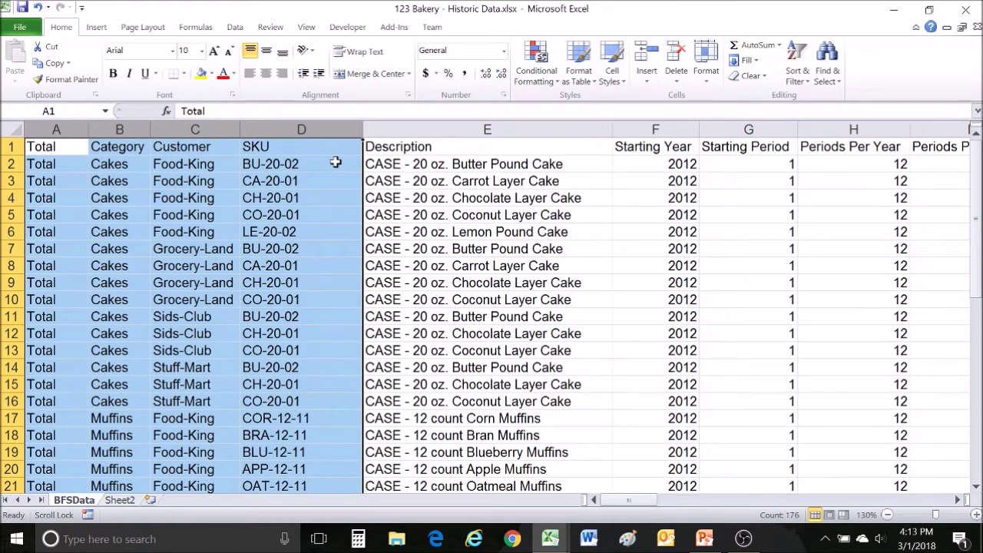
click(438, 126)
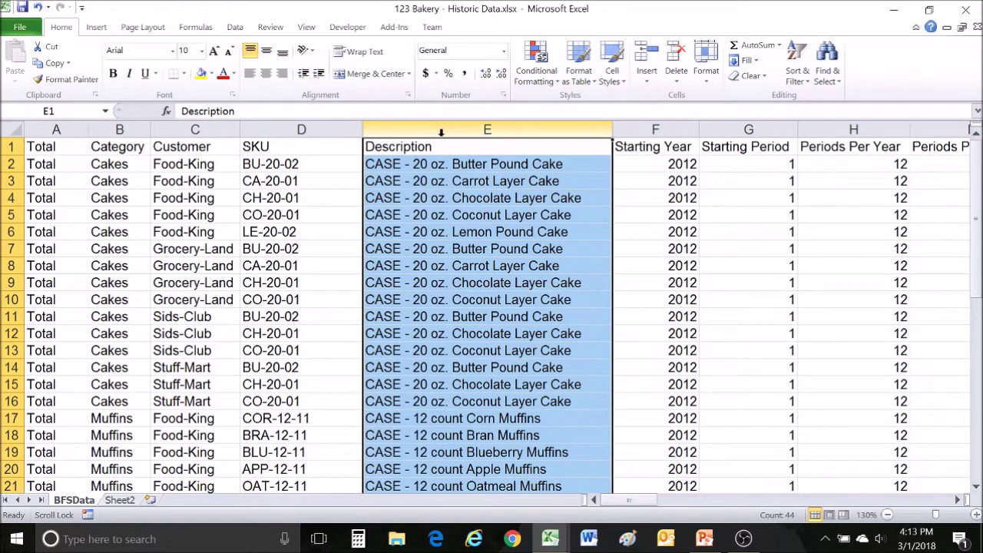
double_click(433, 146)
drag(433, 146, 364, 145)
click(364, 146)
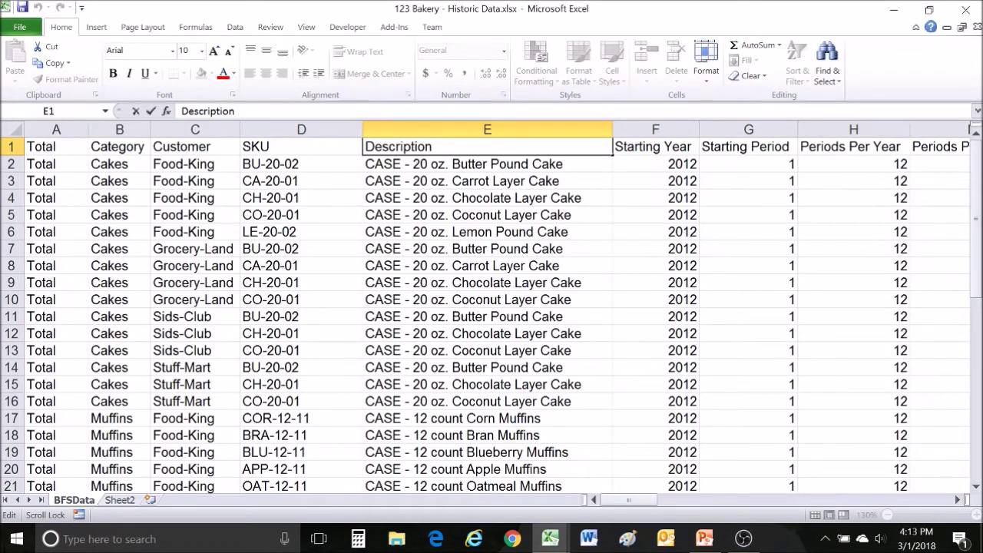
click(527, 128)
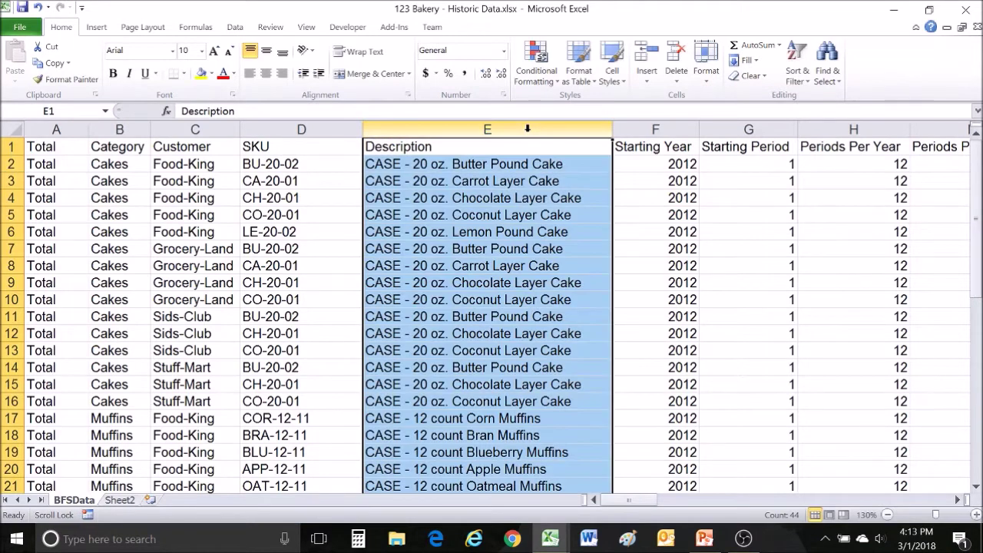
mouse_move(546, 164)
mouse_down()
mouse_move(556, 399)
mouse_move(545, 486)
mouse_move(542, 164)
mouse_up()
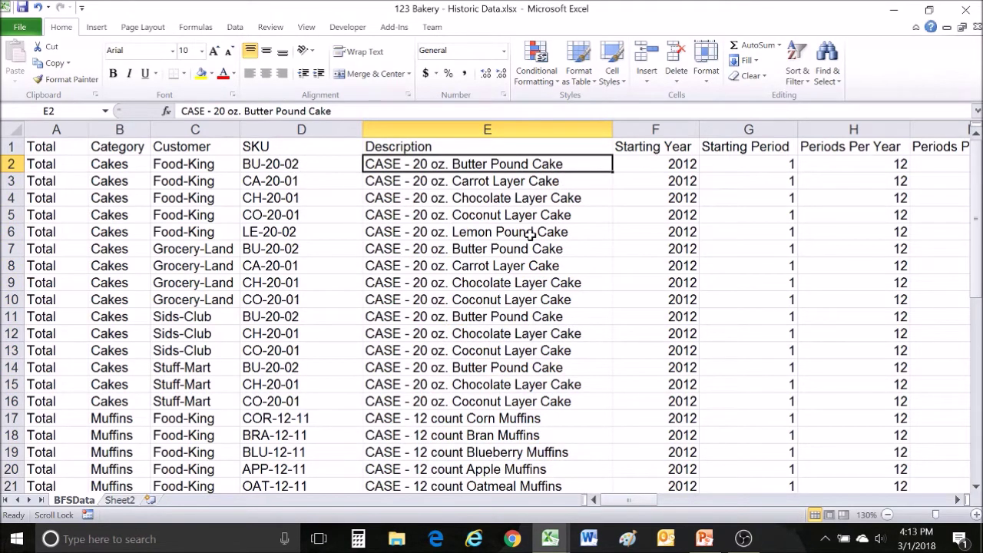
drag(539, 163, 528, 485)
key(Delete)
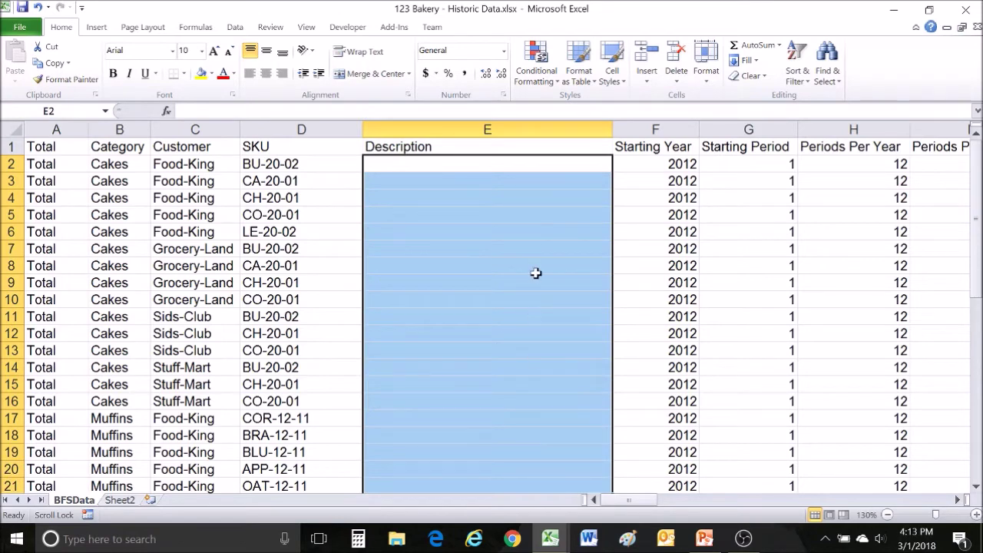
key(ctrl+z)
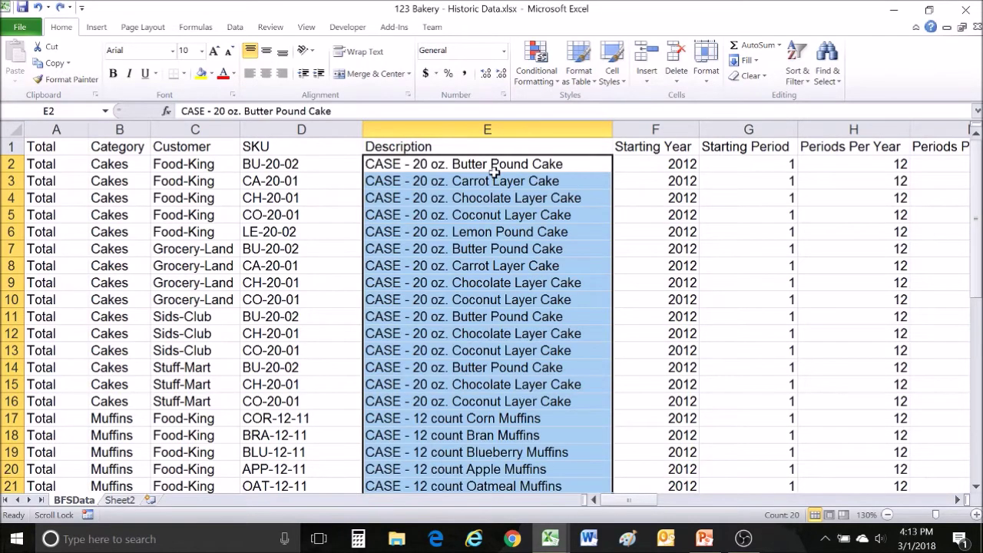
click(467, 149)
double_click(467, 148)
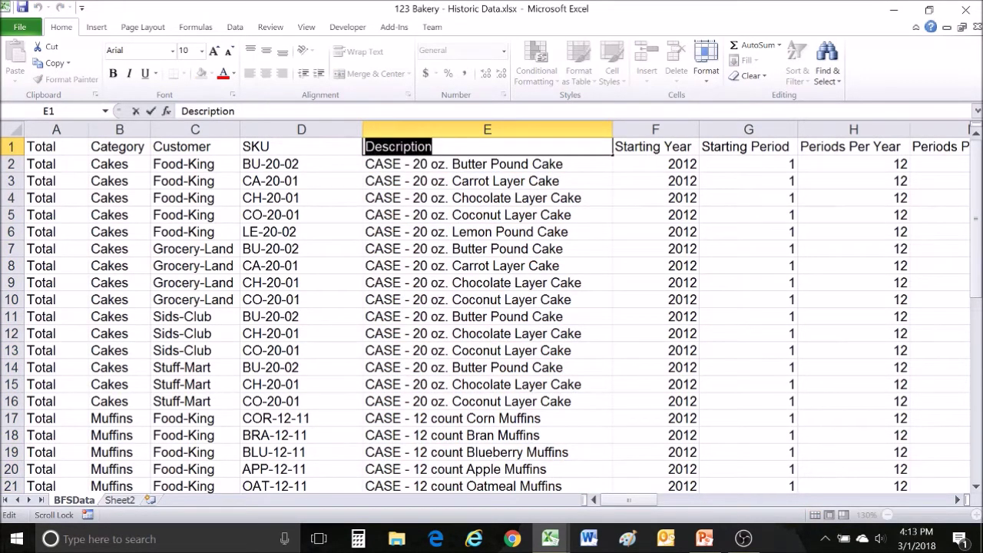
drag(433, 146, 259, 146)
key(Escape)
key(ctrl+Home)
key(ctrl+shift+Down)
key(shift+Right)
key(shift+Right)
key(shift+Right)
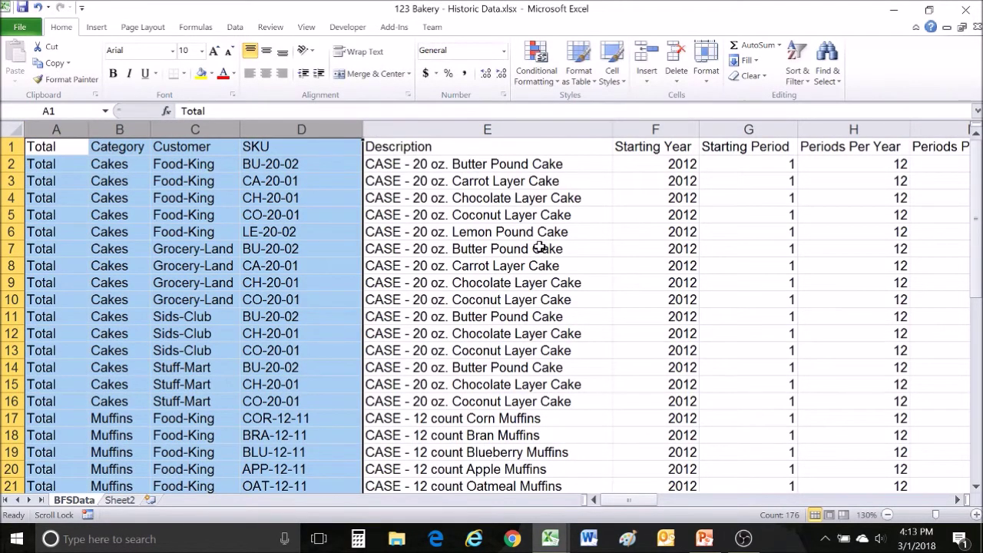
drag(649, 129, 938, 127)
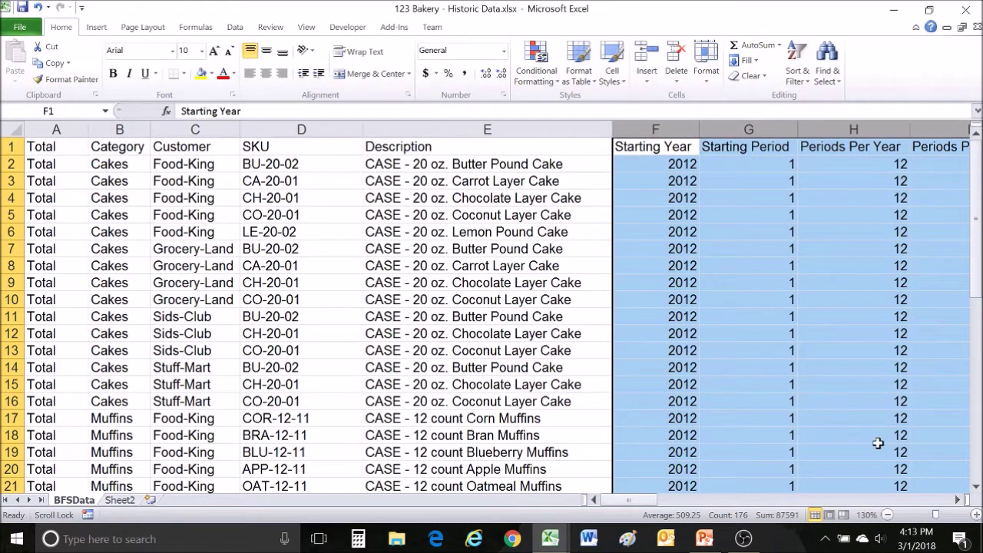
drag(957, 500, 957, 500)
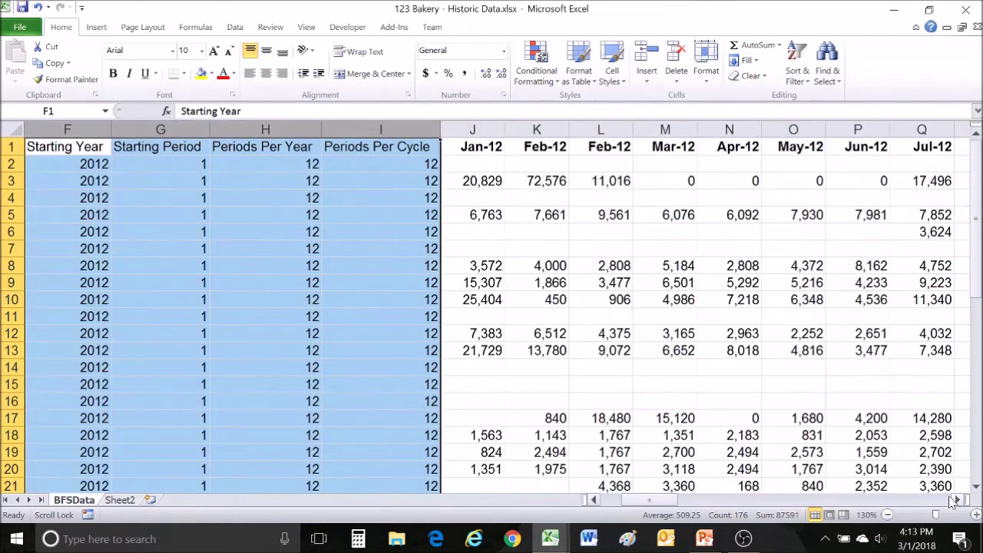
click(97, 124)
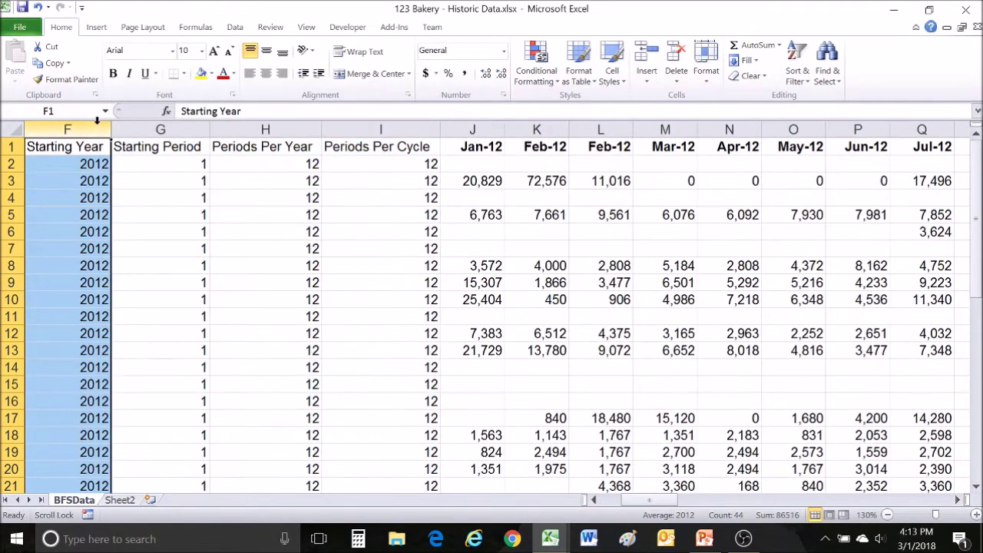
click(131, 124)
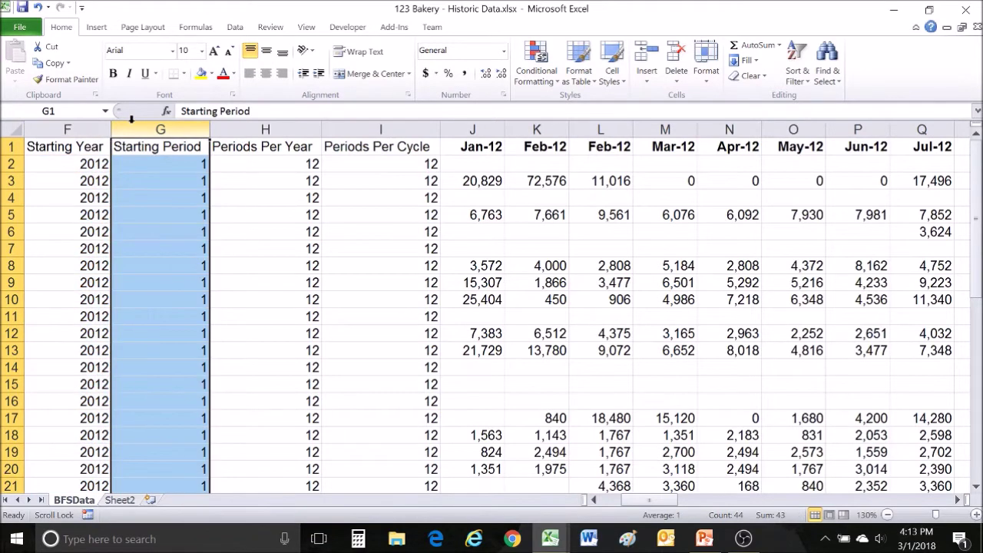
click(476, 125)
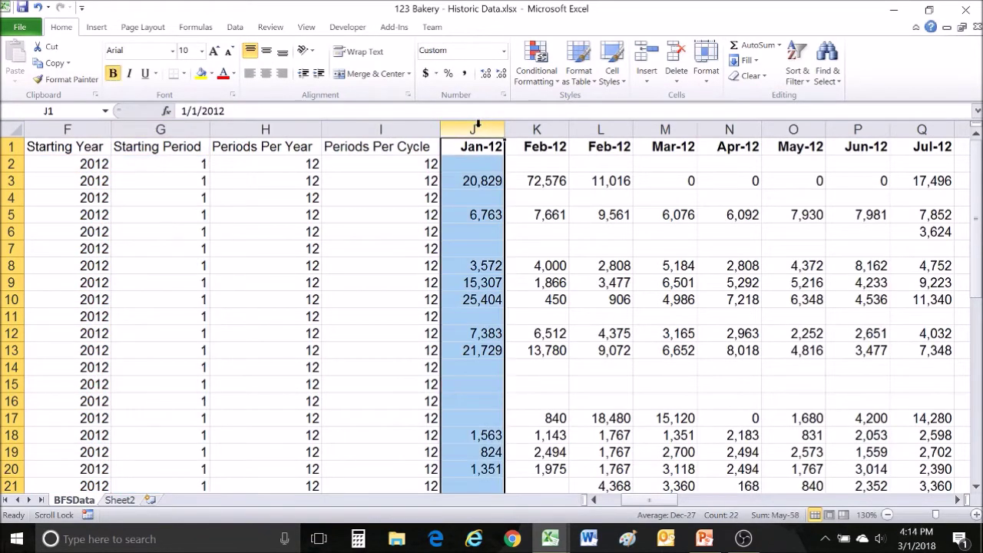
click(56, 128)
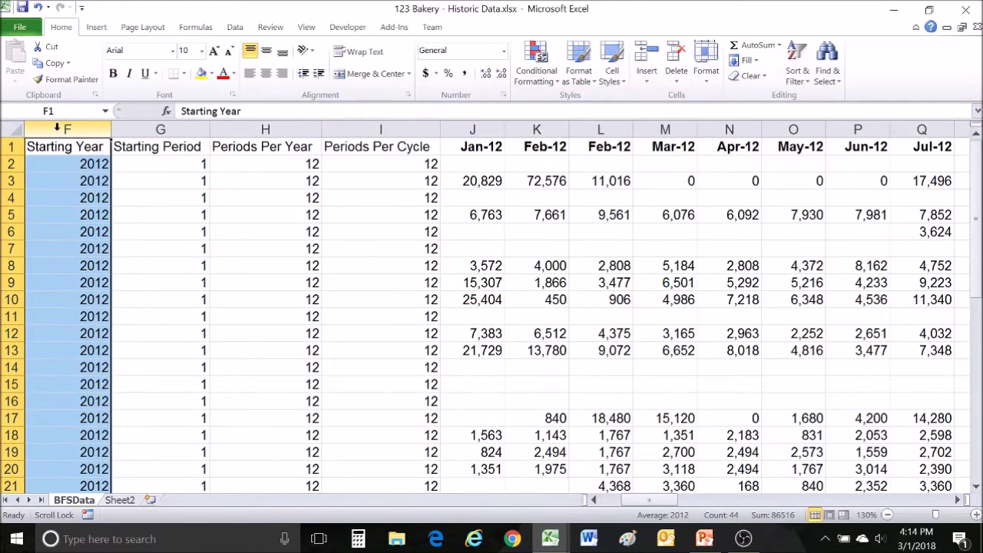
click(152, 128)
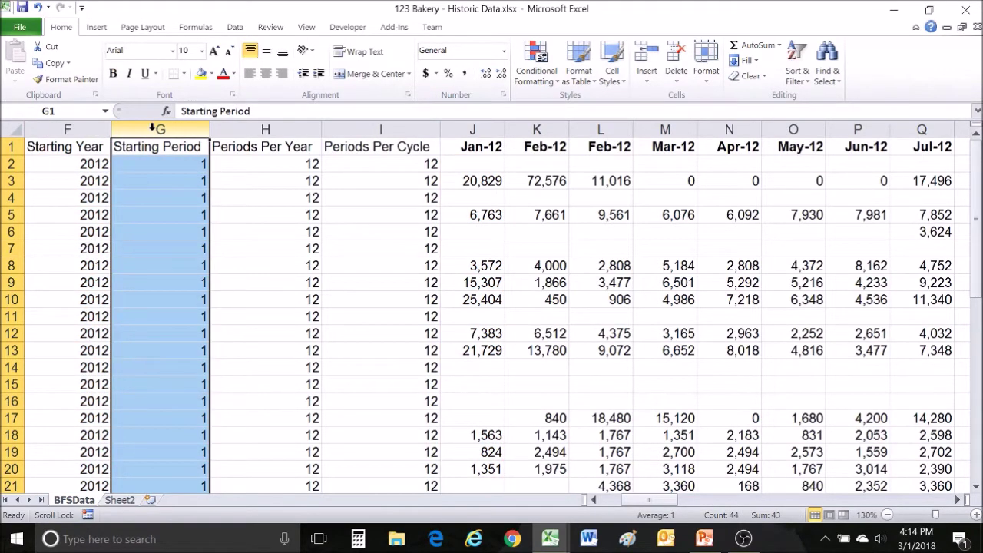
drag(288, 125, 361, 153)
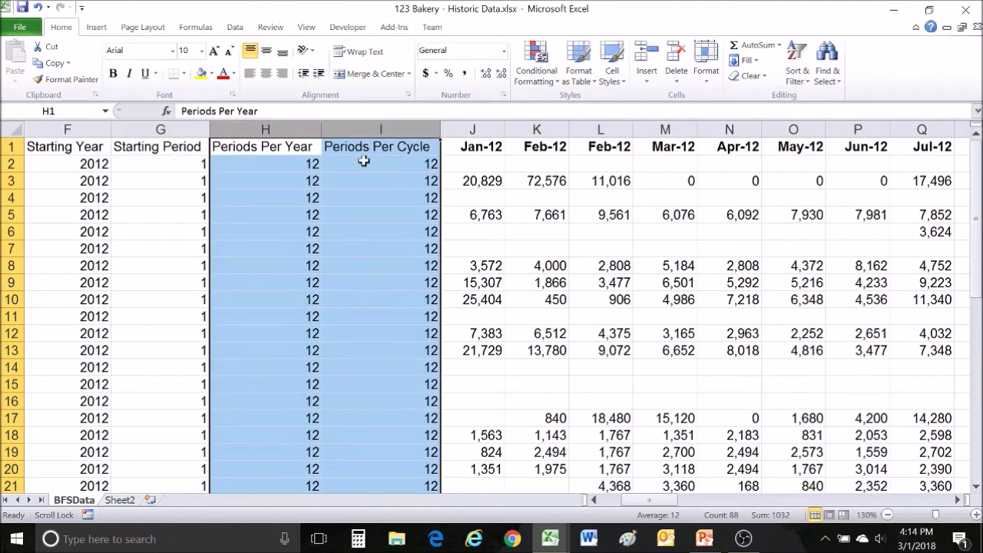
click(299, 164)
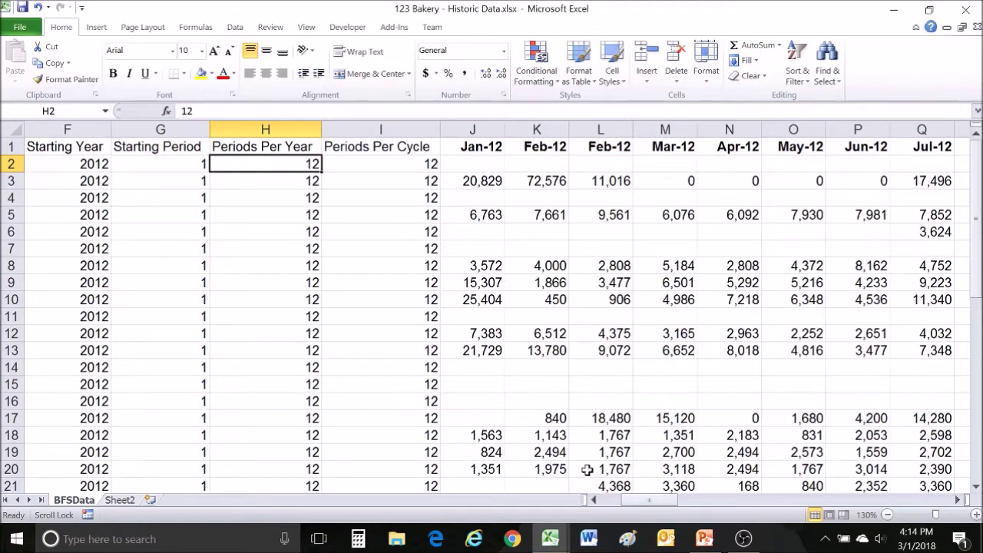
Step: In Historic_Data, select the Hist_Year and Hist_Period columns and the first Hist_Value 1944, then show the desktop
click(550, 537)
click(484, 460)
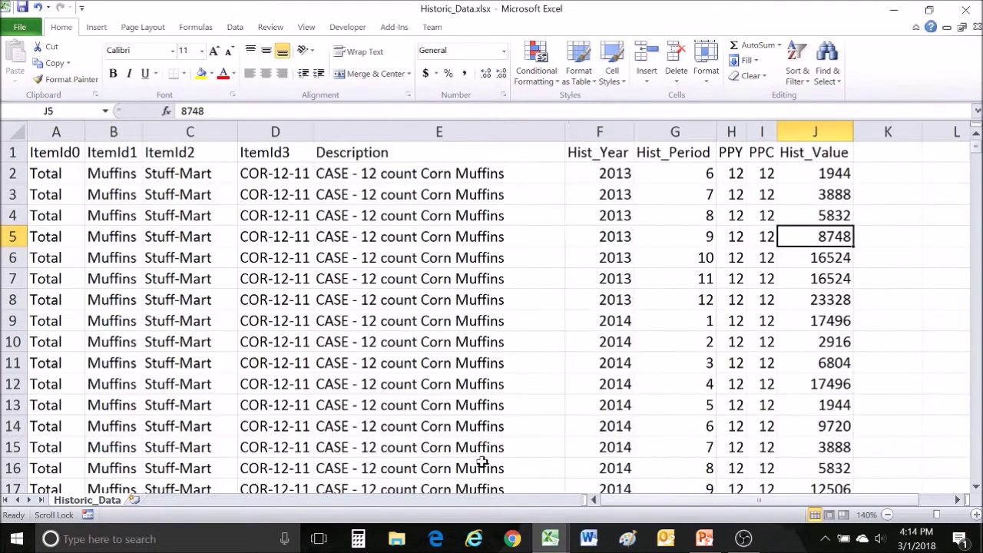
drag(66, 131, 811, 161)
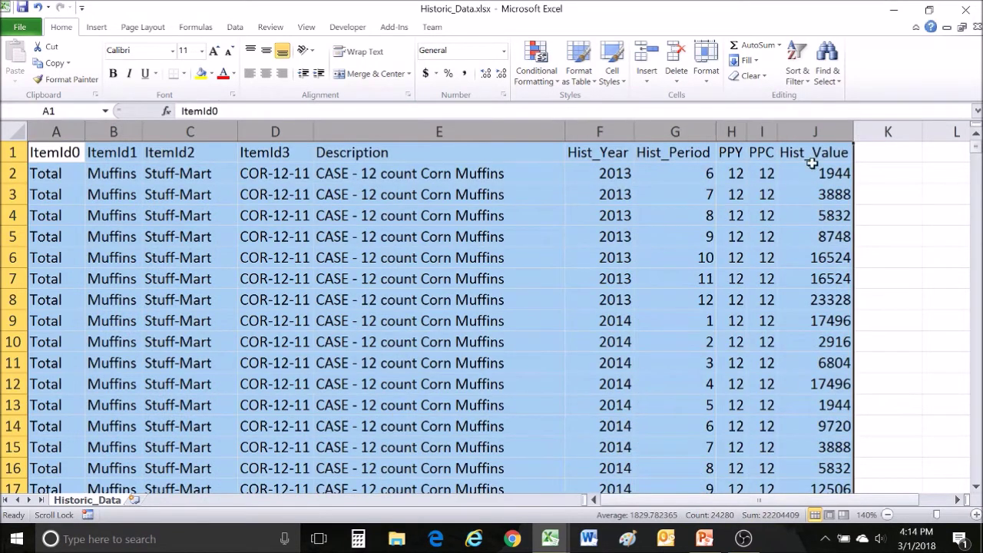
click(616, 131)
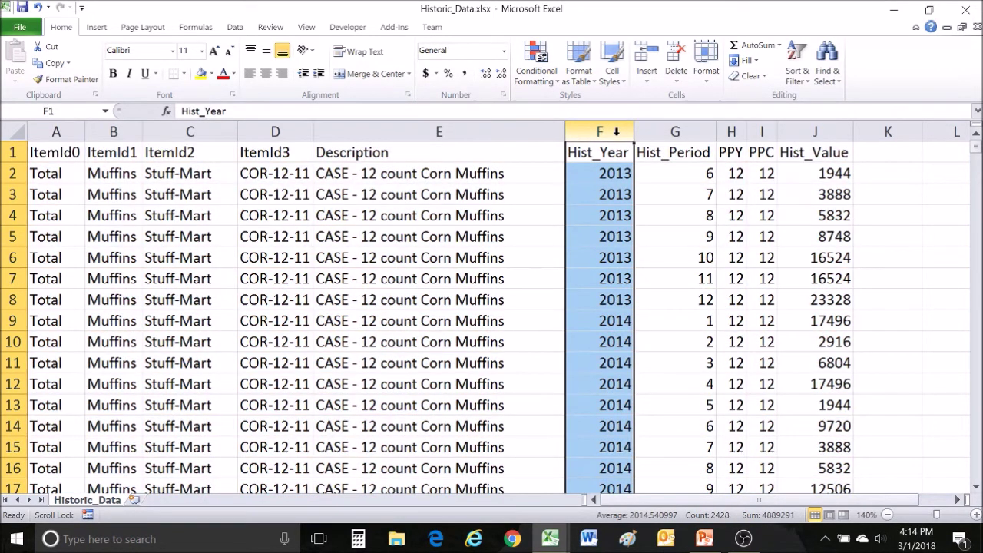
click(657, 131)
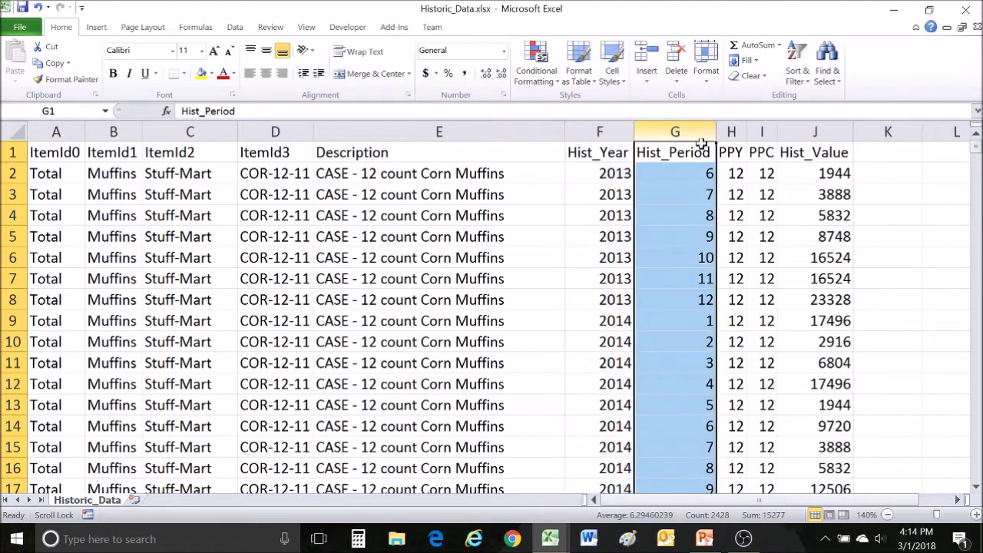
click(843, 175)
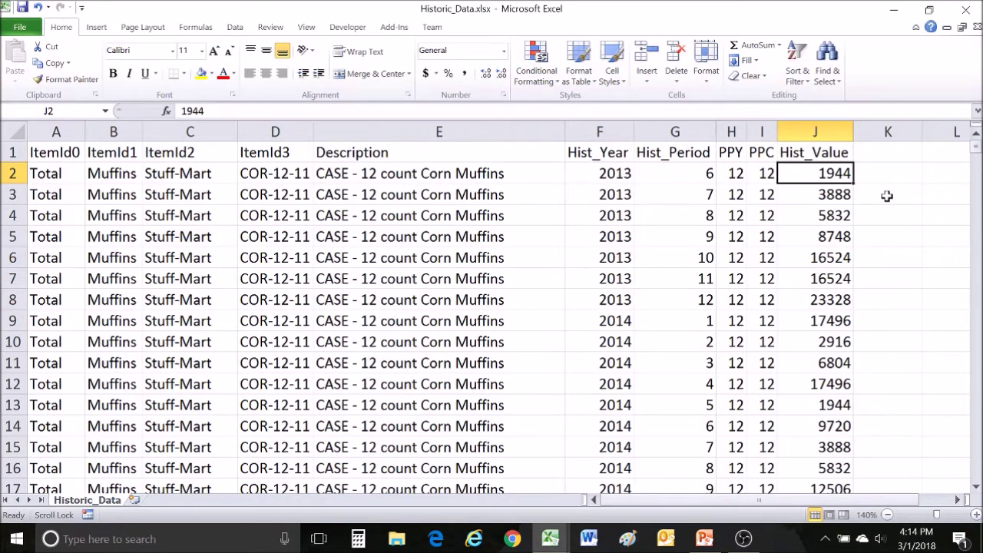
key(super+d)
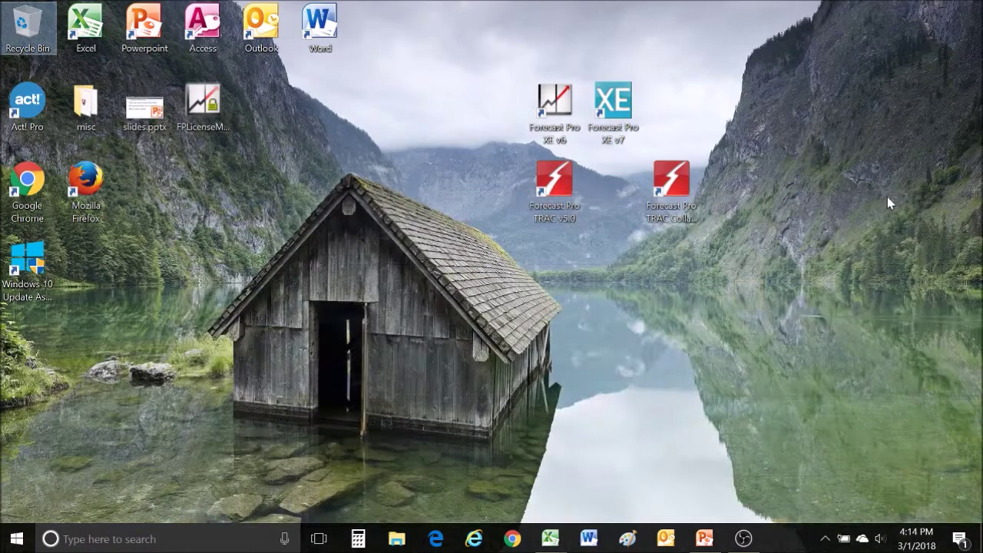
Step: Launch Forecast Pro TRAC v5.0 from its desktop shortcut
double_click(559, 185)
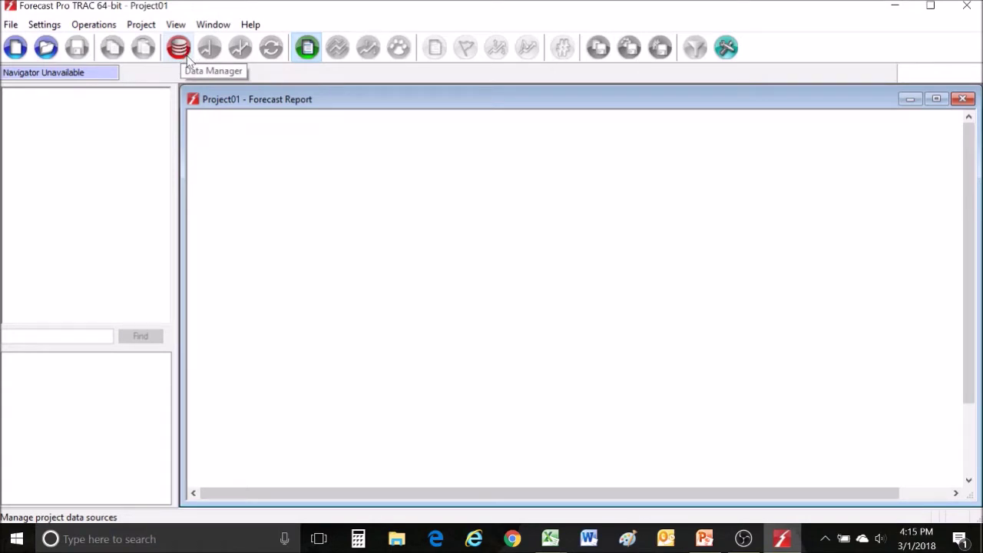
Step: Add '123 Bakery - Historic Data.xlsx' as the Excel historic data source and run Read & Forecast
click(180, 48)
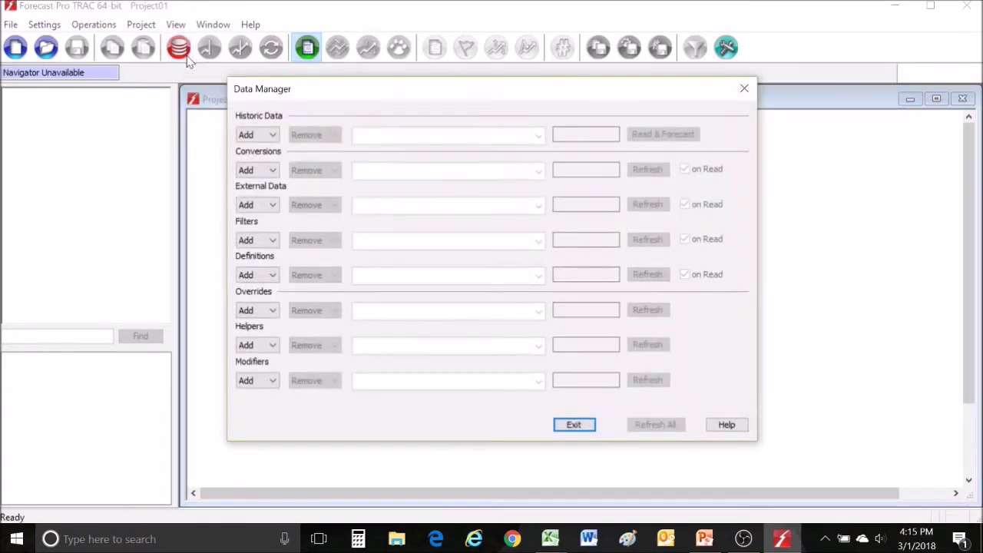
click(271, 137)
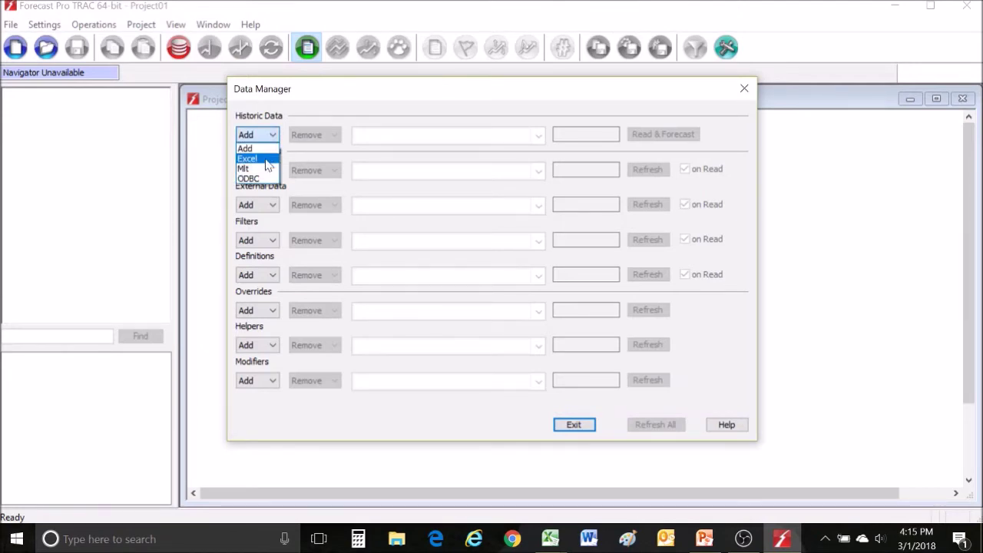
click(266, 160)
scroll(588, 255, down, 1)
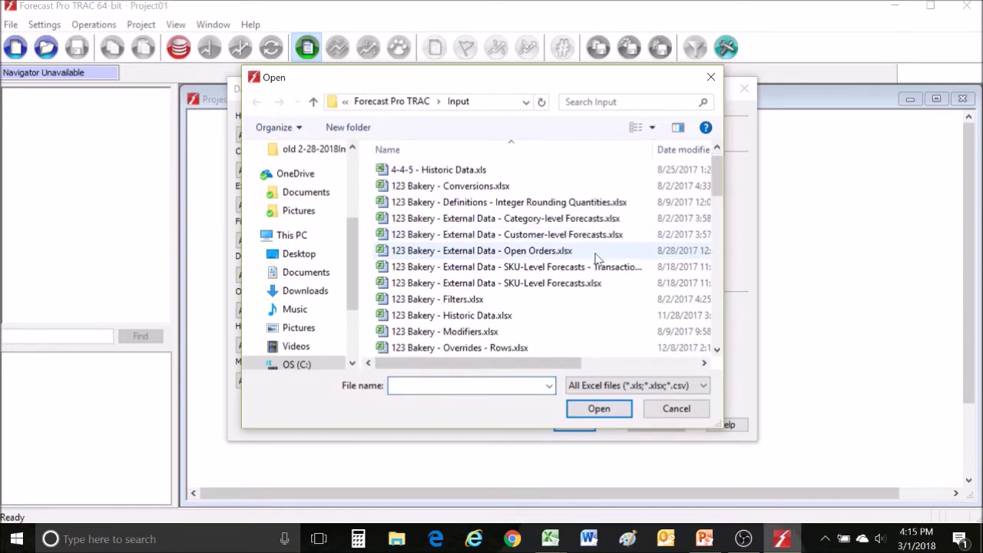
click(511, 317)
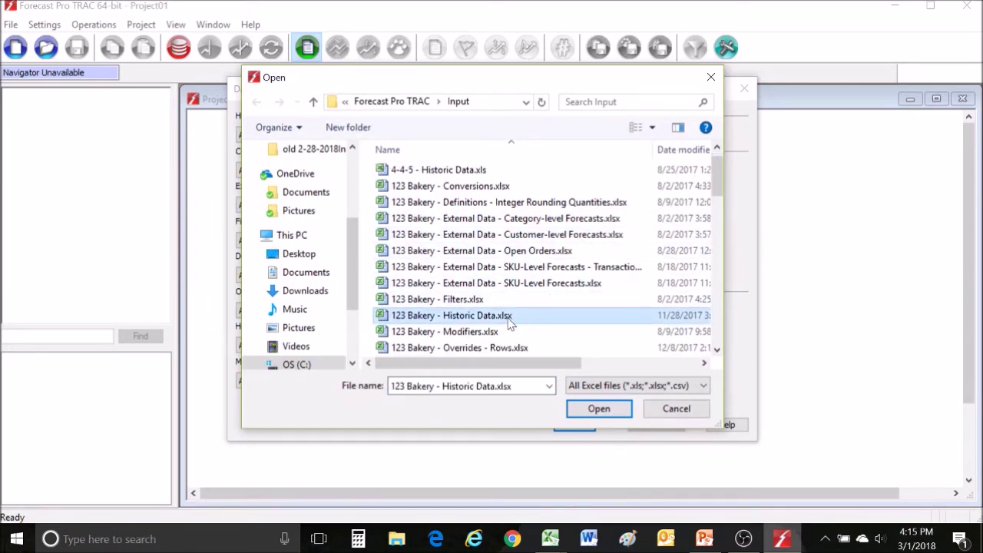
click(598, 407)
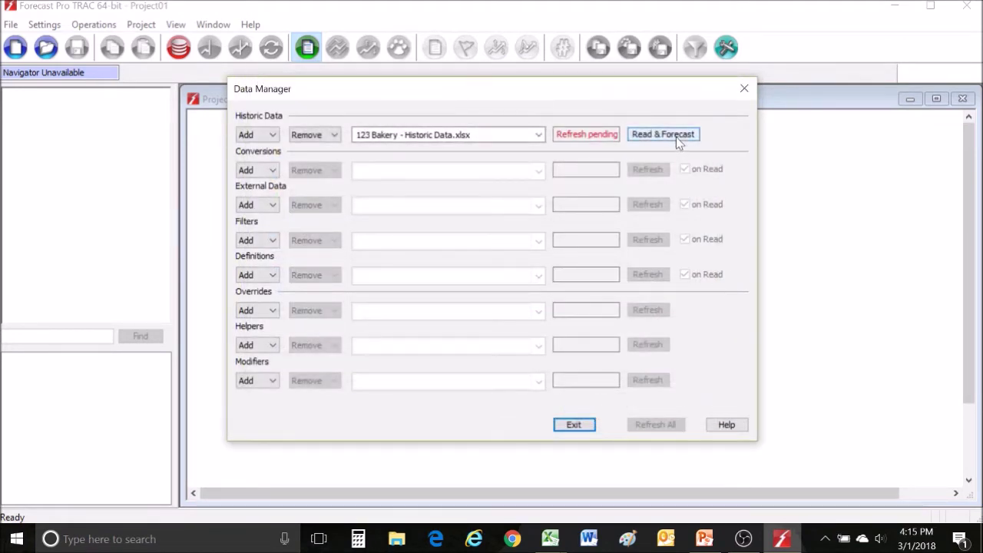
click(676, 136)
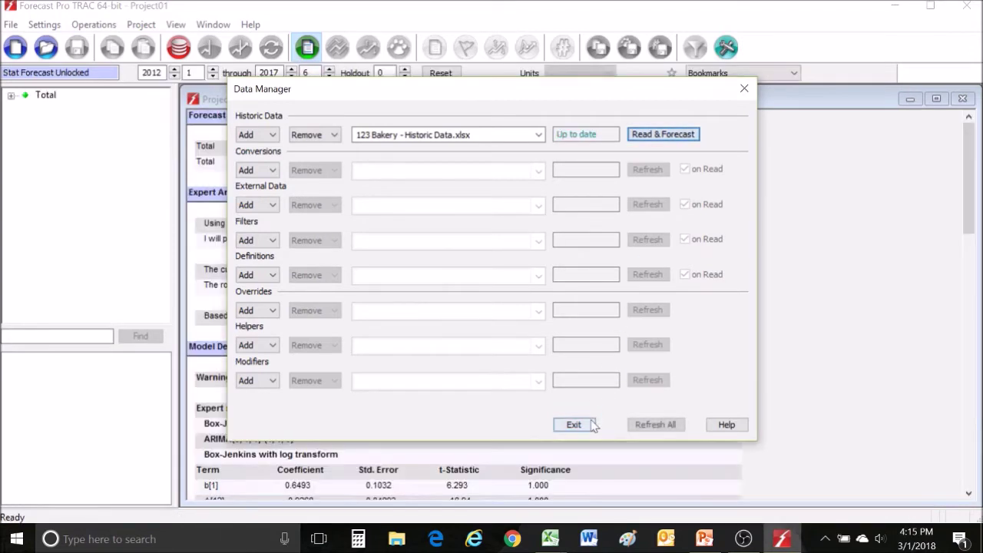
Step: Graph the forecast, drilling down Total > Cakes > Food-King to BU-20-02 Butter Pound Cake
click(576, 424)
click(339, 49)
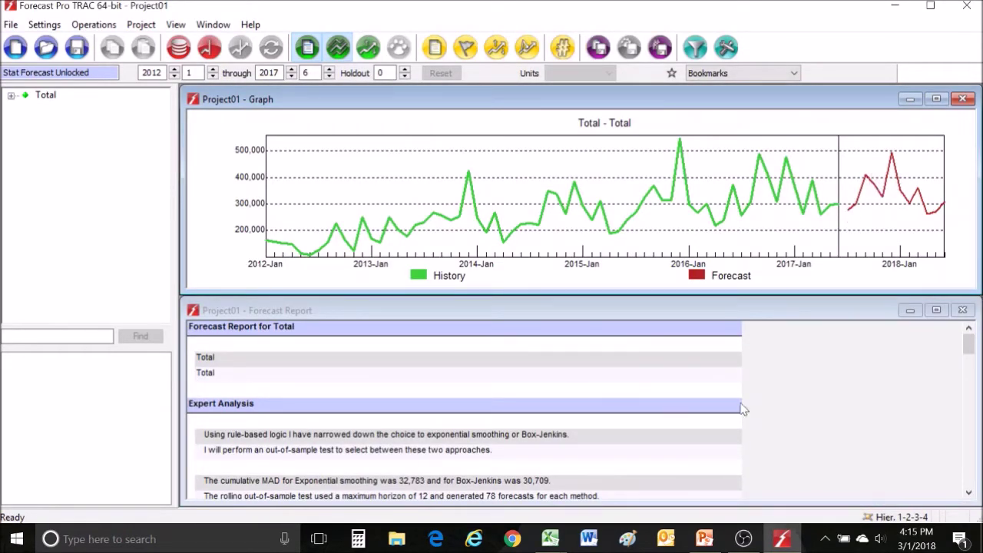
click(12, 96)
click(25, 110)
click(40, 123)
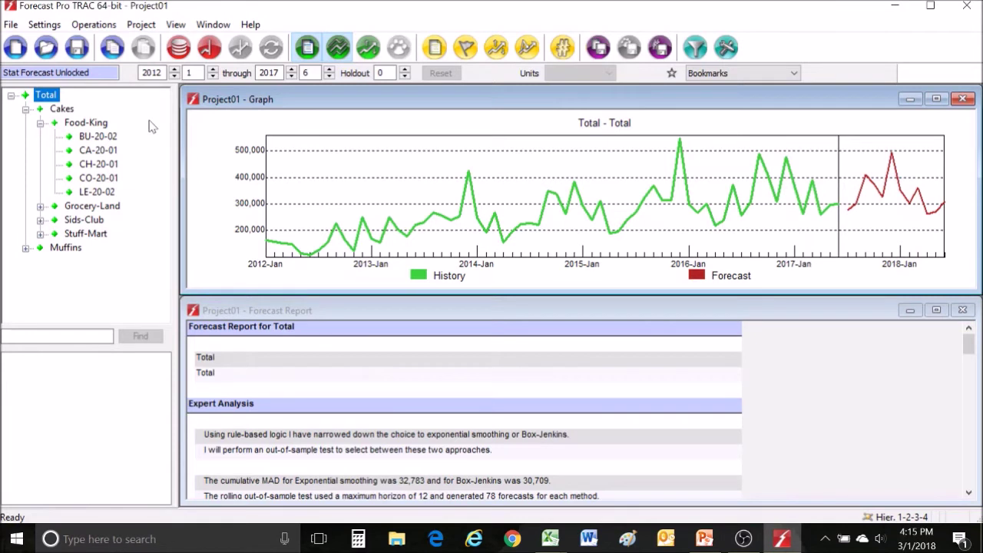
click(64, 112)
click(87, 125)
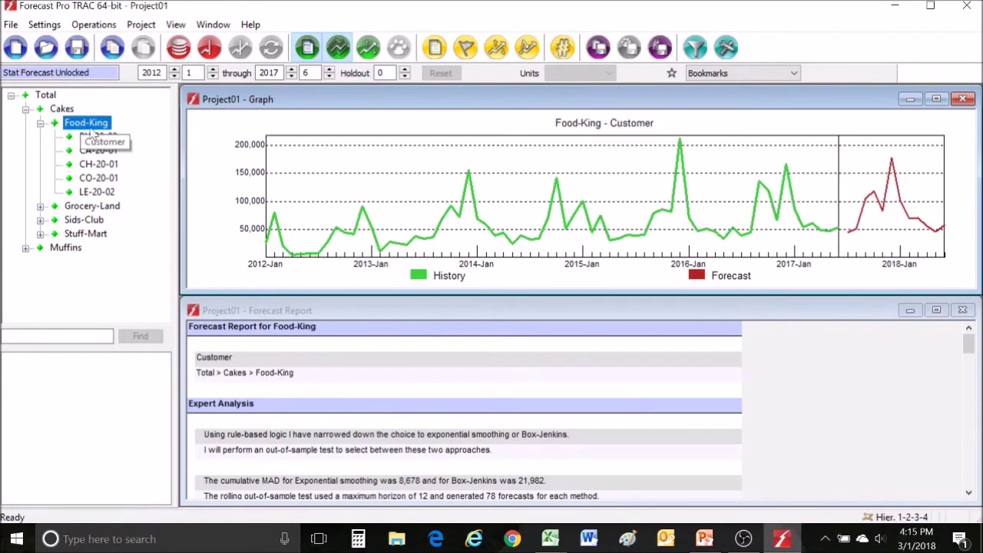
click(93, 136)
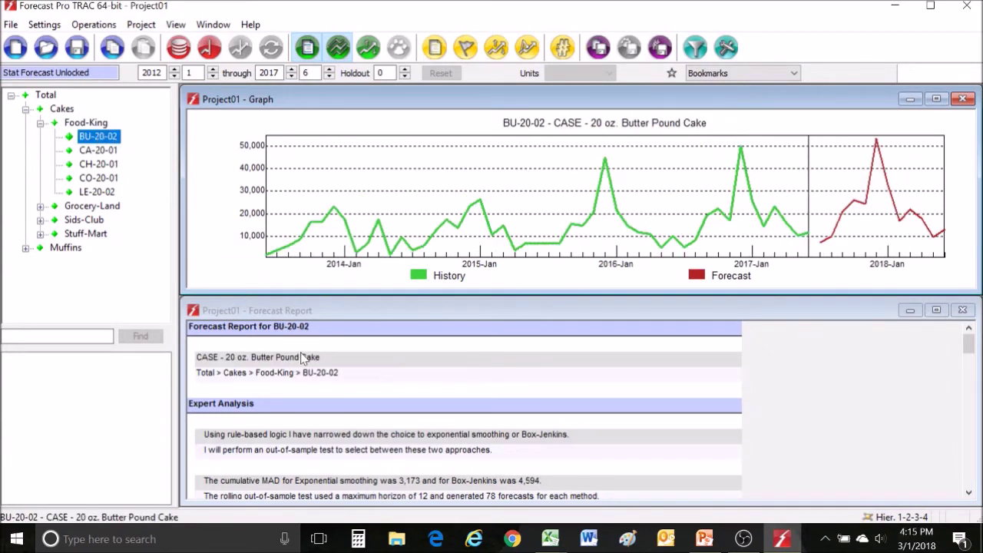
Step: Add the item report and overrides views and preview the numeric forecast output
click(369, 47)
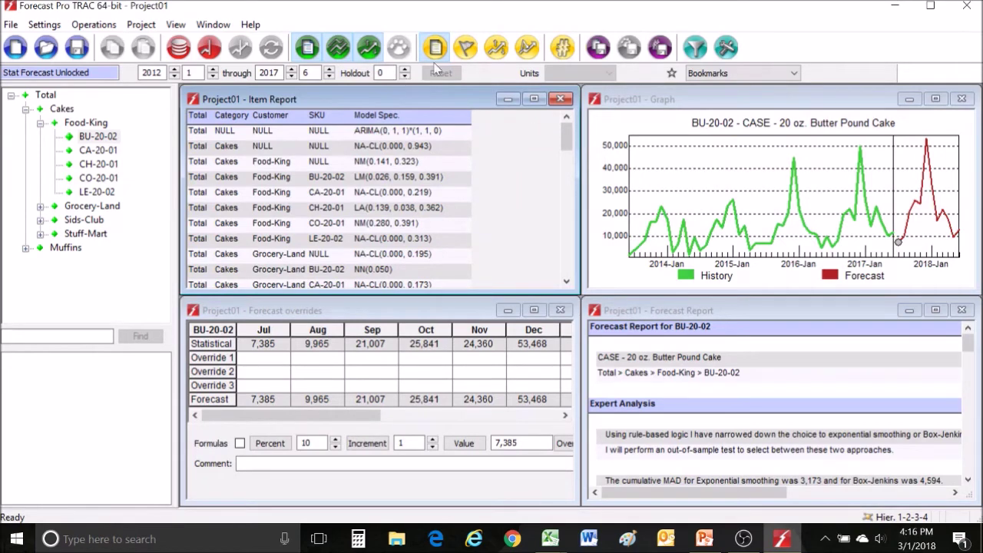
click(560, 49)
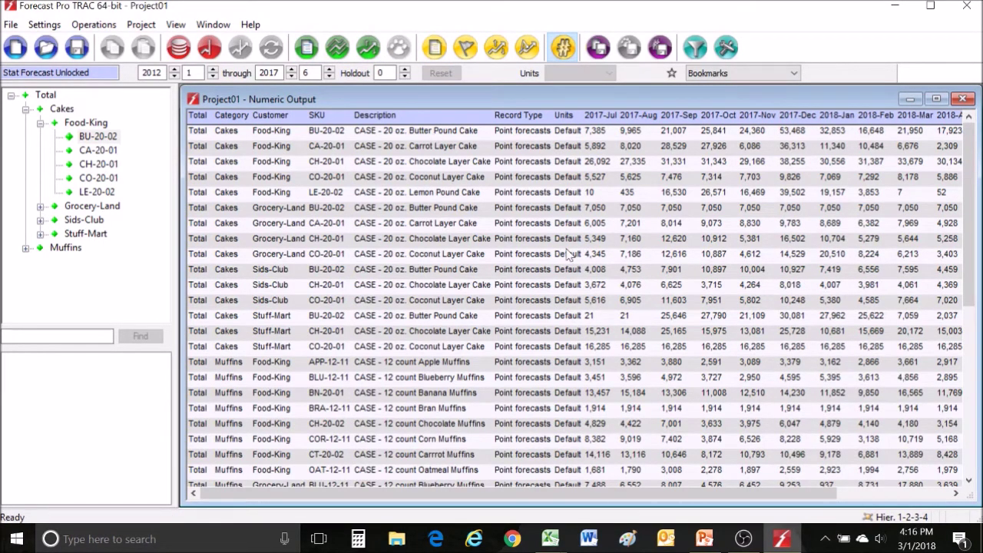
right_click(569, 254)
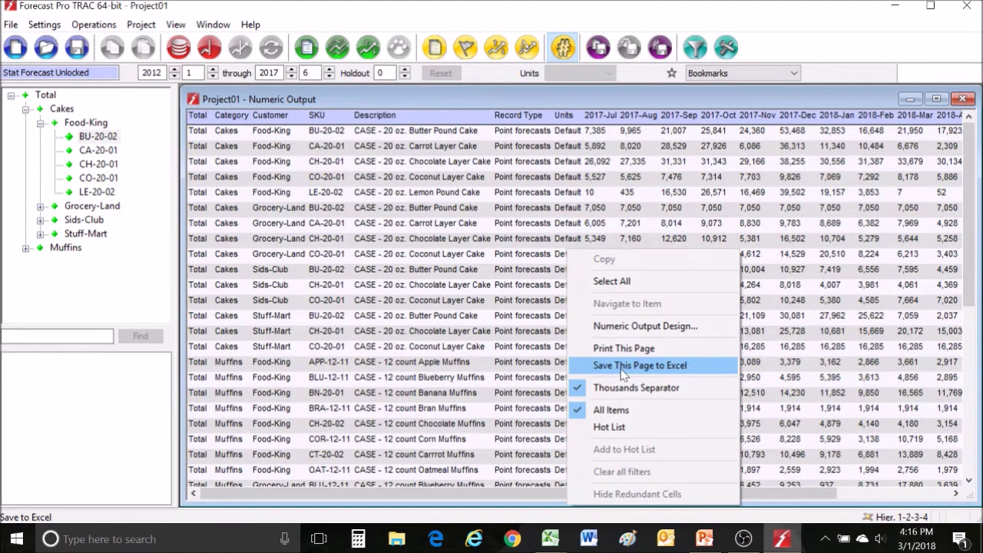
click(653, 144)
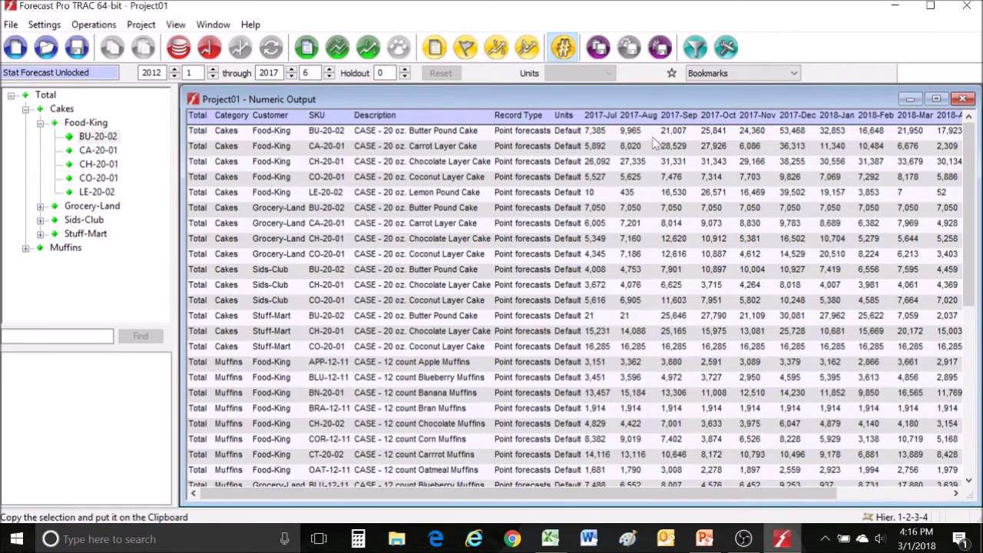
click(653, 133)
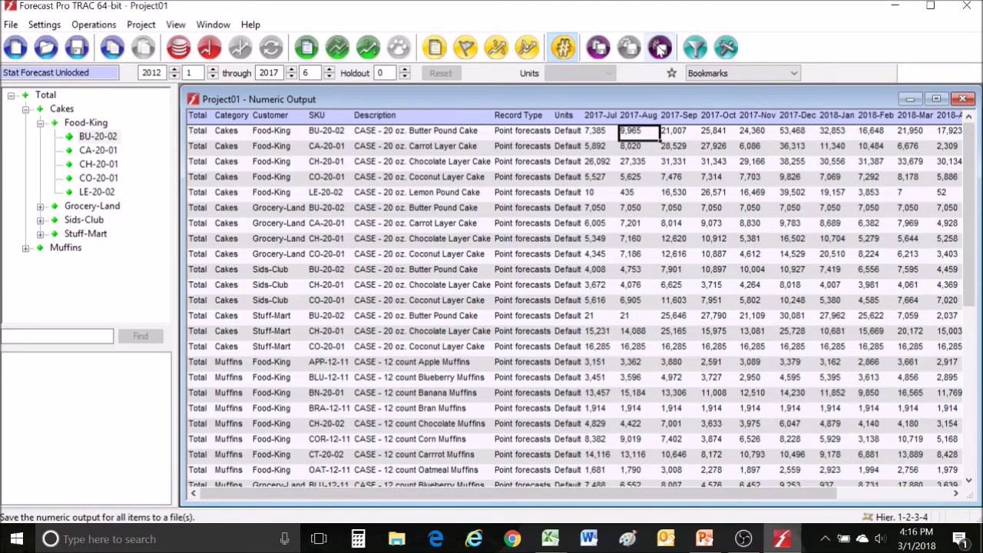
Step: Export the full numeric output via Project > Export, cancelling the Save As dialog
click(659, 49)
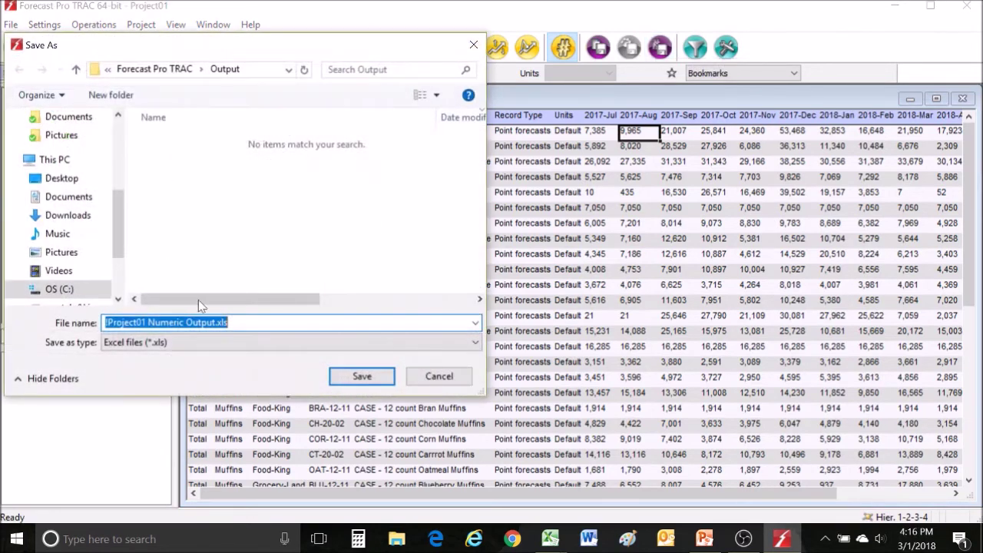
click(431, 374)
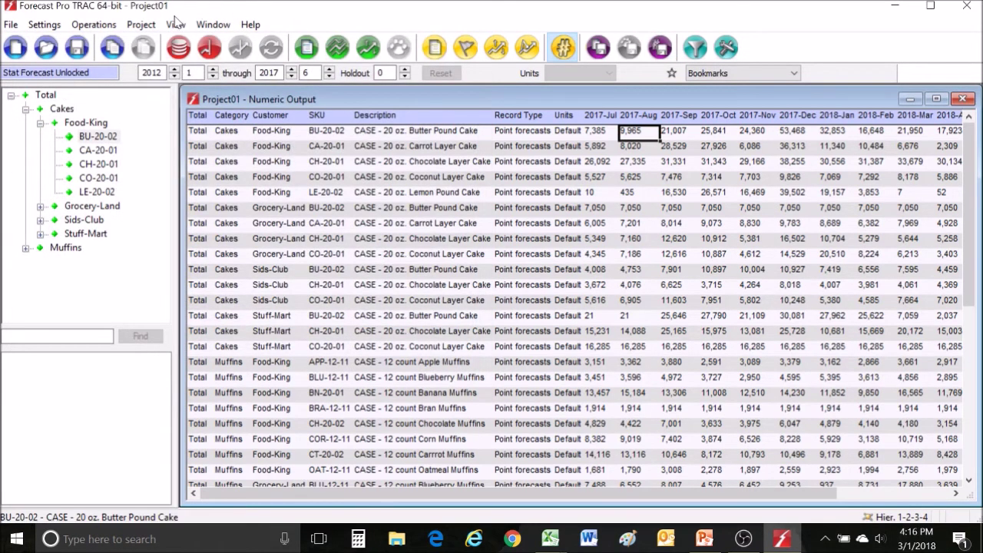
click(140, 25)
mouse_move(153, 60)
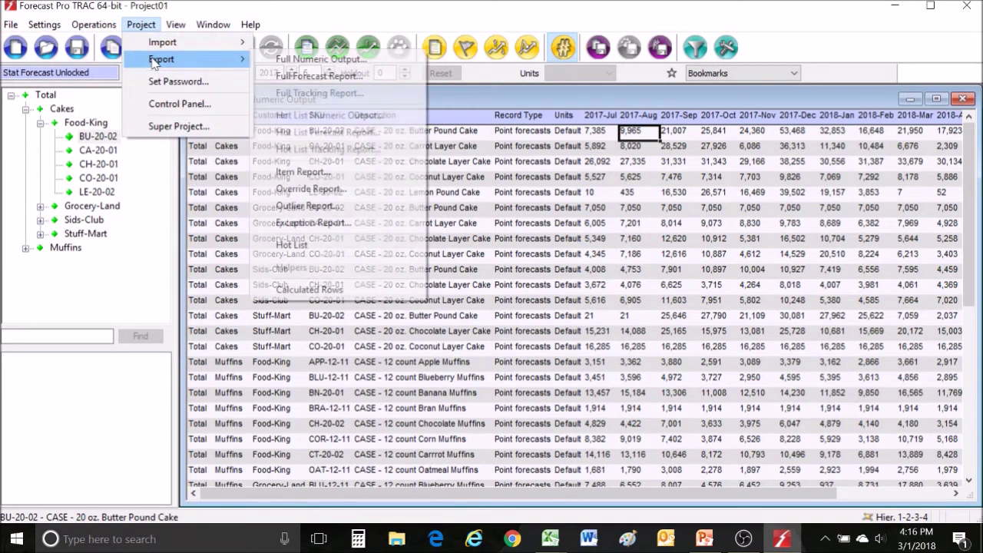
click(314, 59)
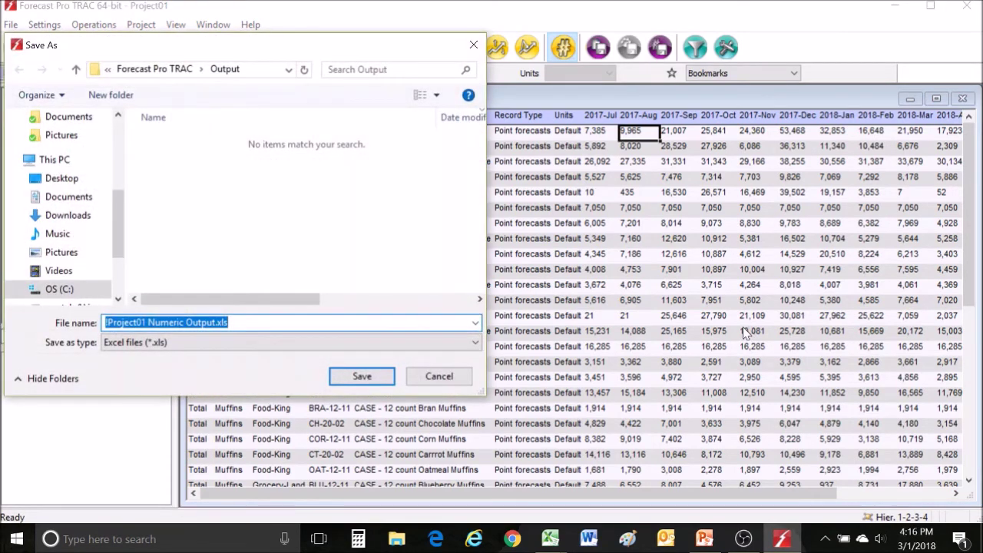
click(429, 380)
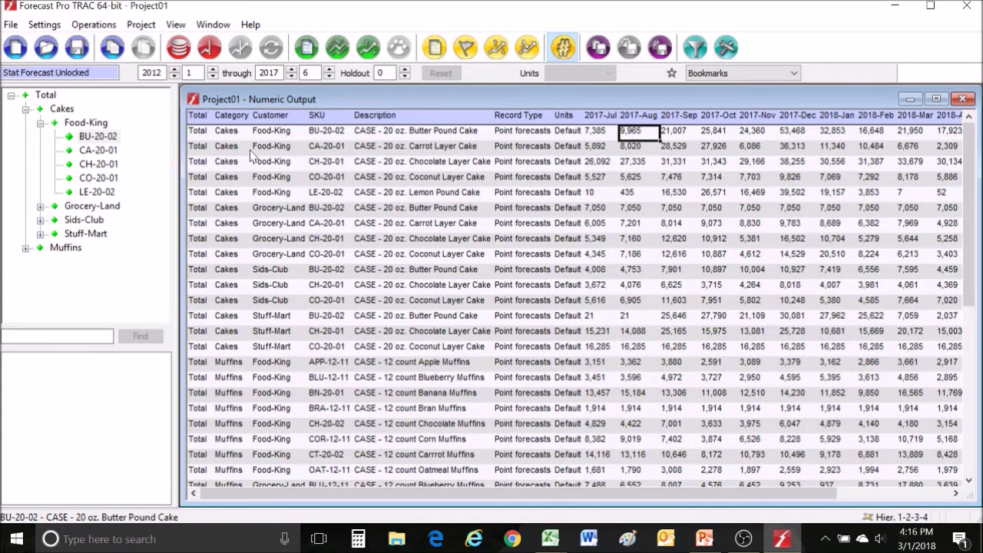
Step: Open Help Topics and view the REFERENCE topic 'Setting Up Your Historic Data'
click(253, 25)
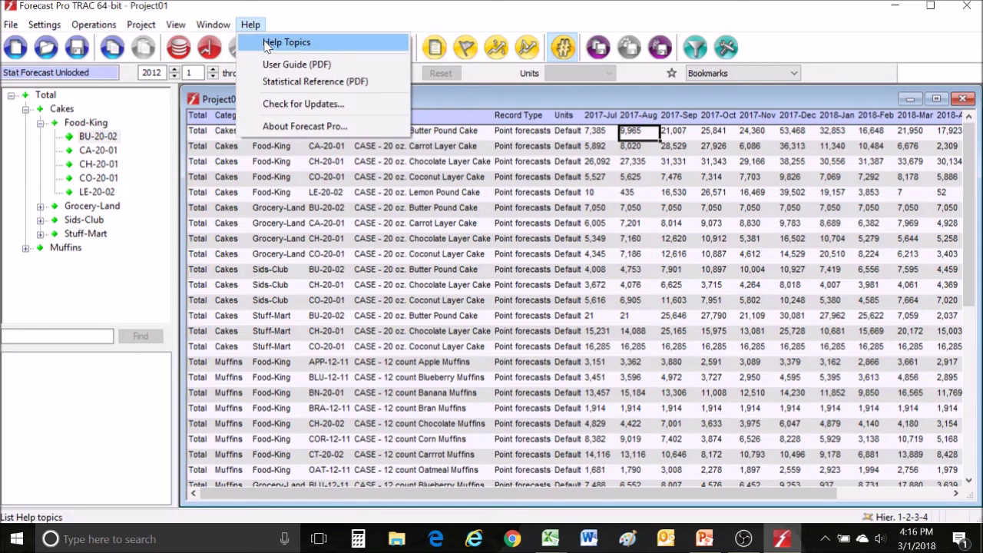
click(266, 47)
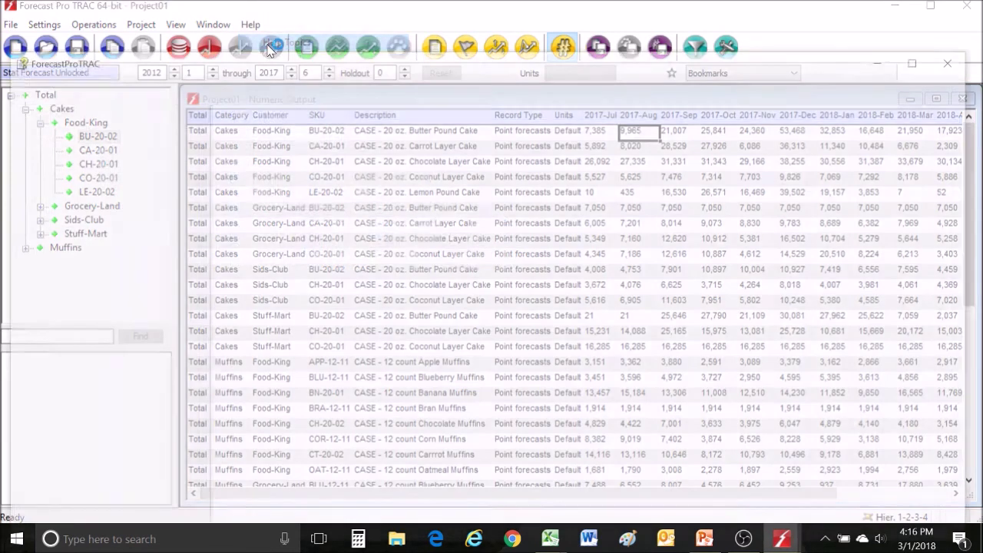
click(22, 200)
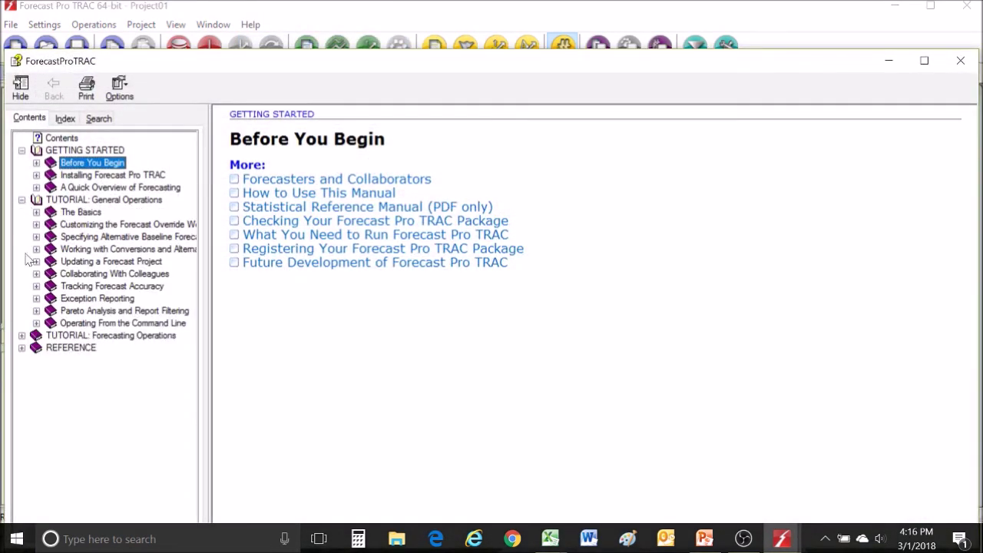
click(22, 335)
click(22, 447)
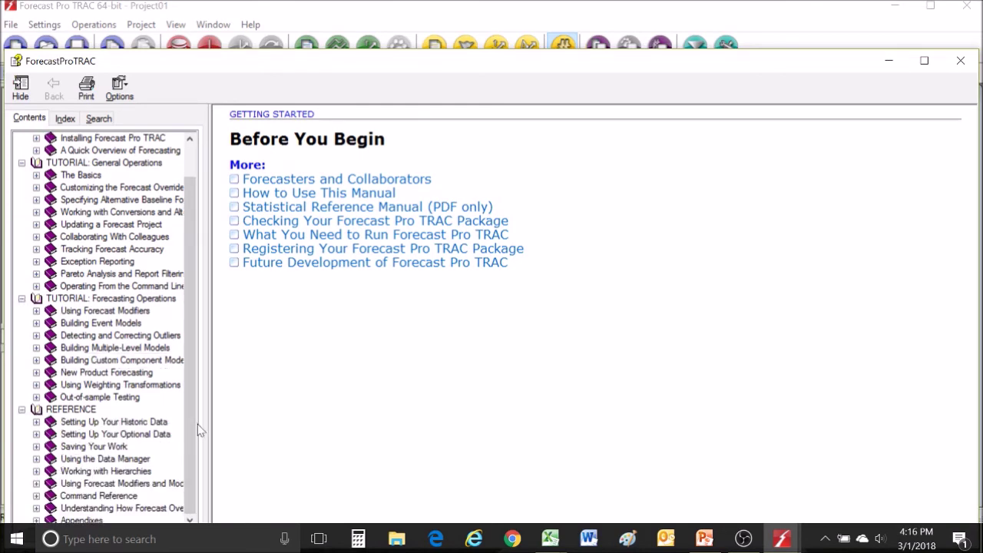
click(163, 427)
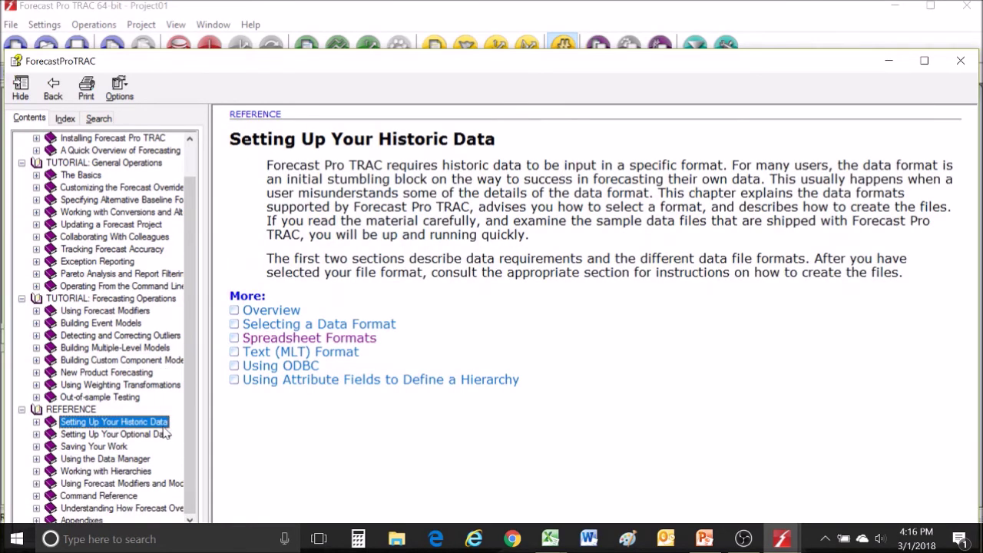